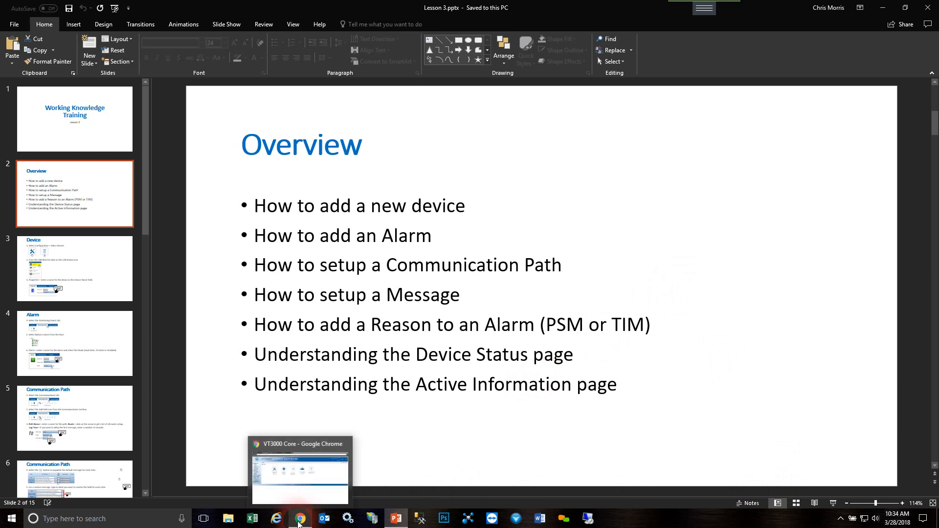
Switch to the VT3000 Core page in Chrome and add a new Call Station from the device configuration
left_click(300, 517)
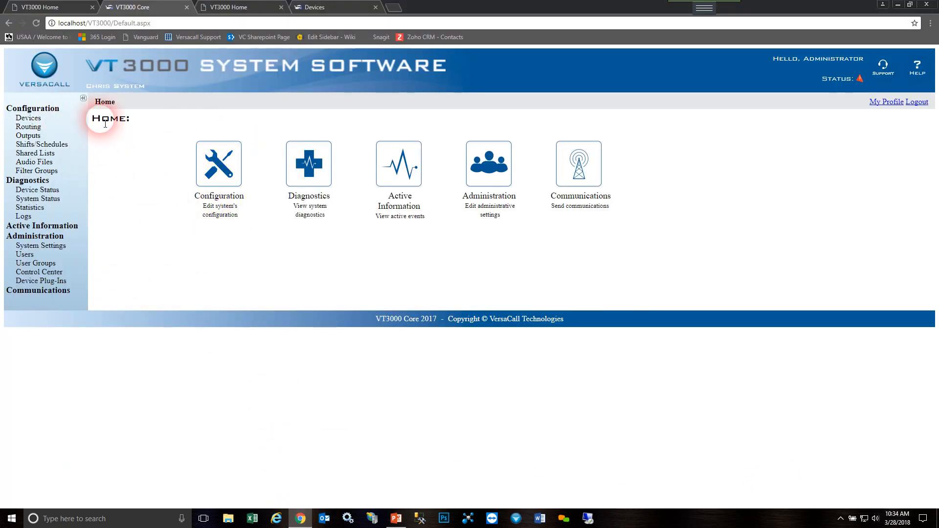
left_click(241, 177)
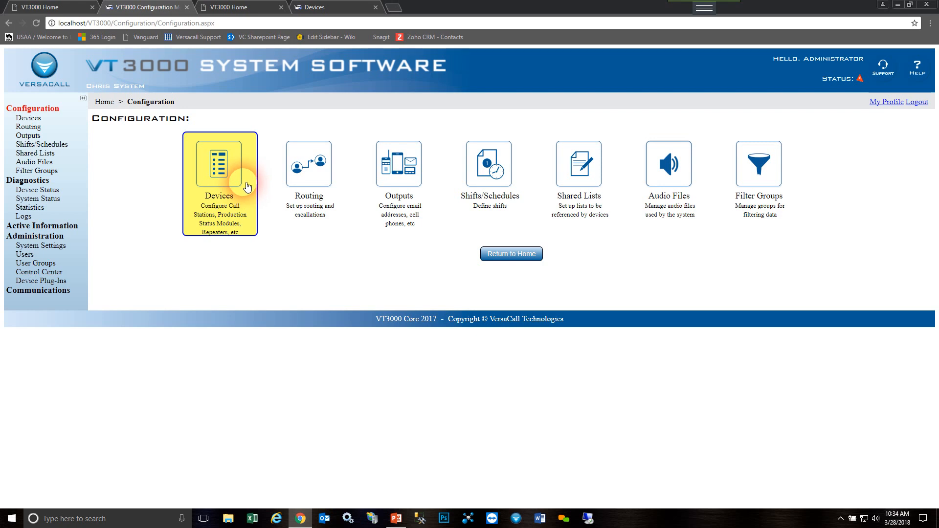
left_click(247, 185)
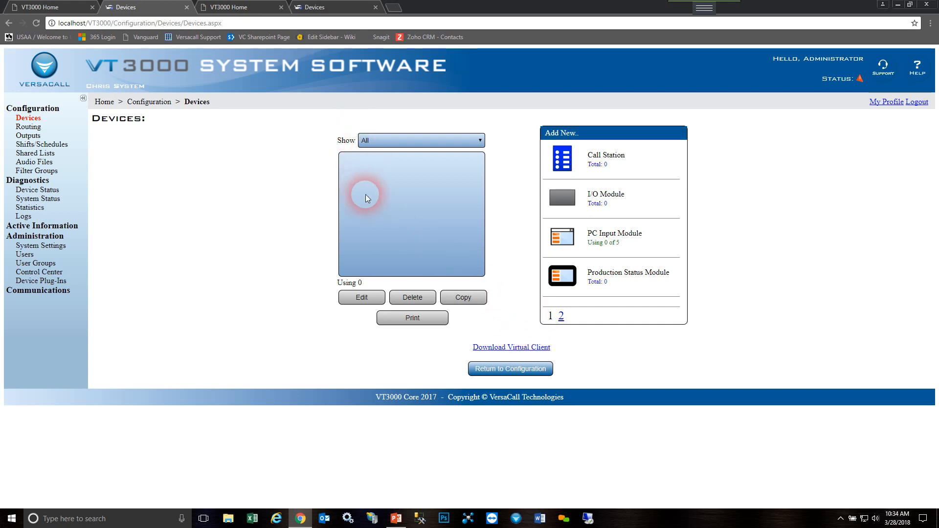
left_click(647, 161)
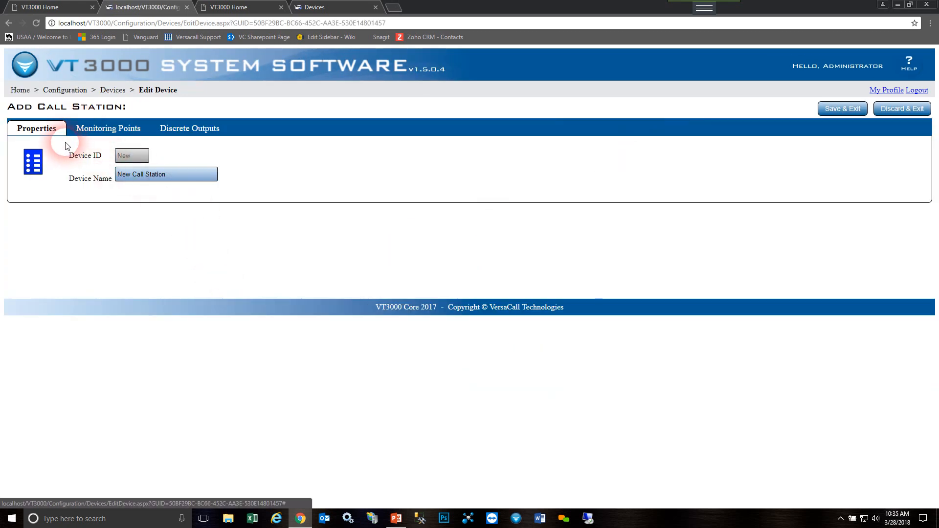
Name the new call station device Station 1
left_click_drag(156, 175, 74, 181)
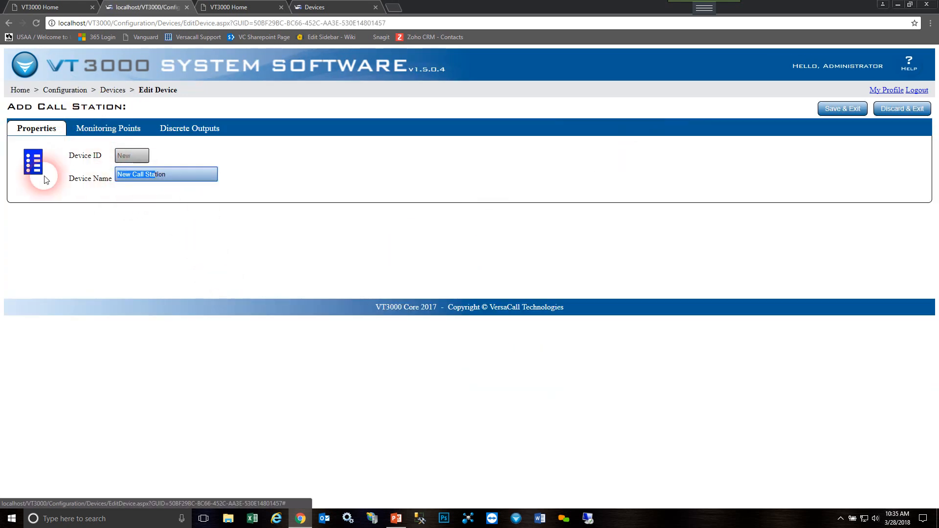
left_click_drag(178, 172, 71, 176)
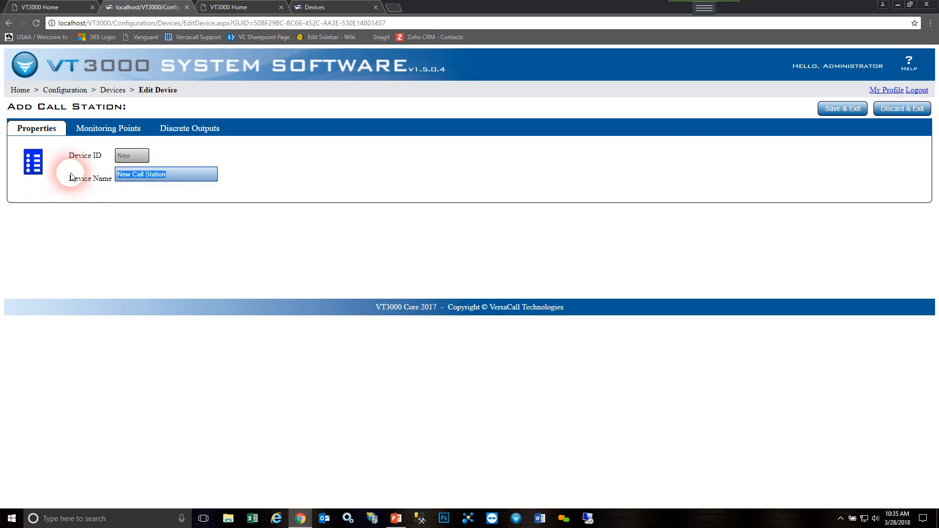
type("Call")
key("BackSpace")
key("BackSpace")
key("BackSpace")
key("BackSpace")
type("Station")
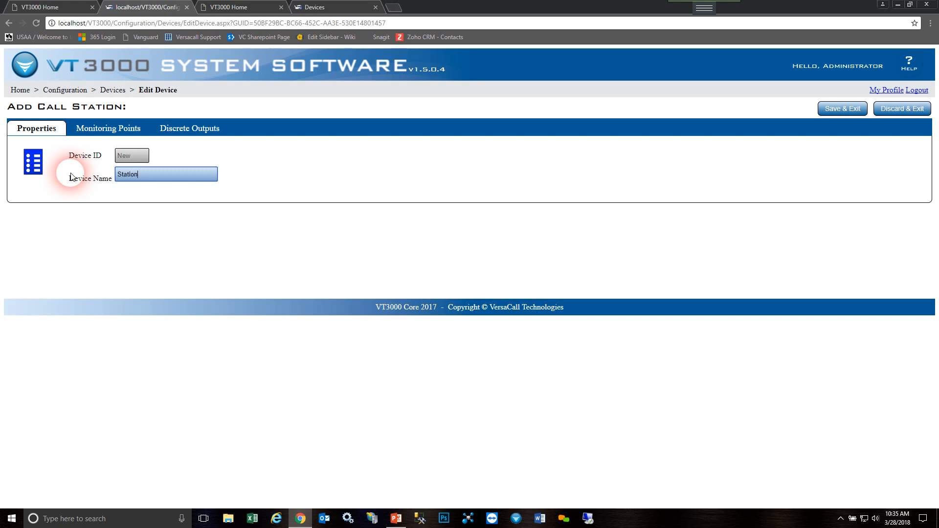
type(" 1")
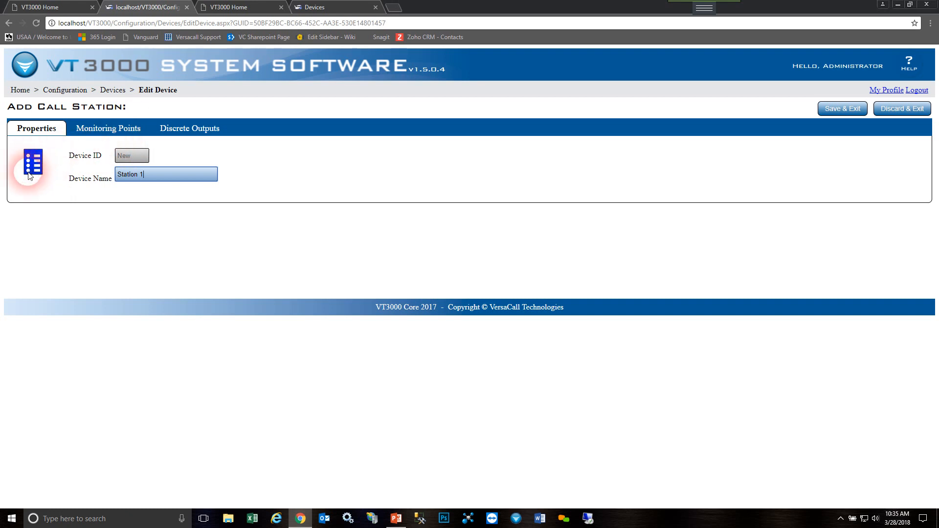
Rename the call station's Button 1 monitoring point alarm to Maintenance
left_click(100, 130)
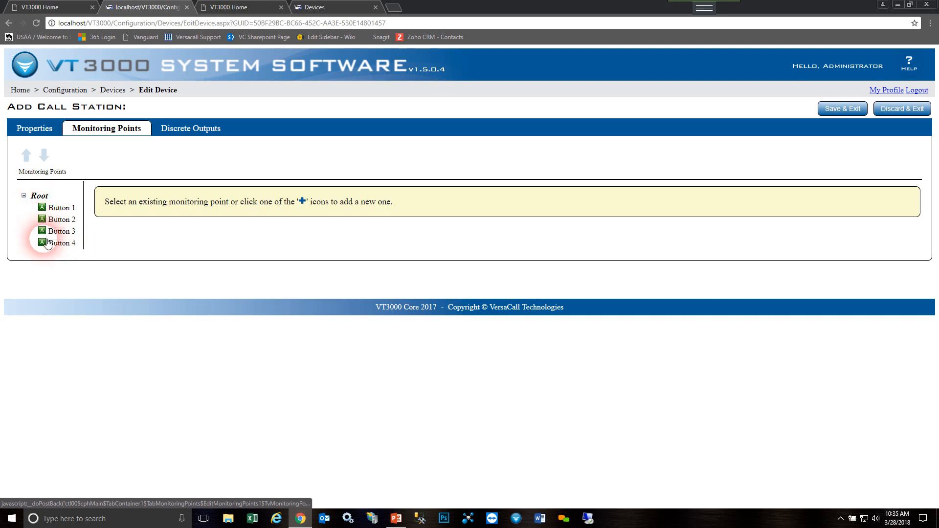
left_click(65, 211)
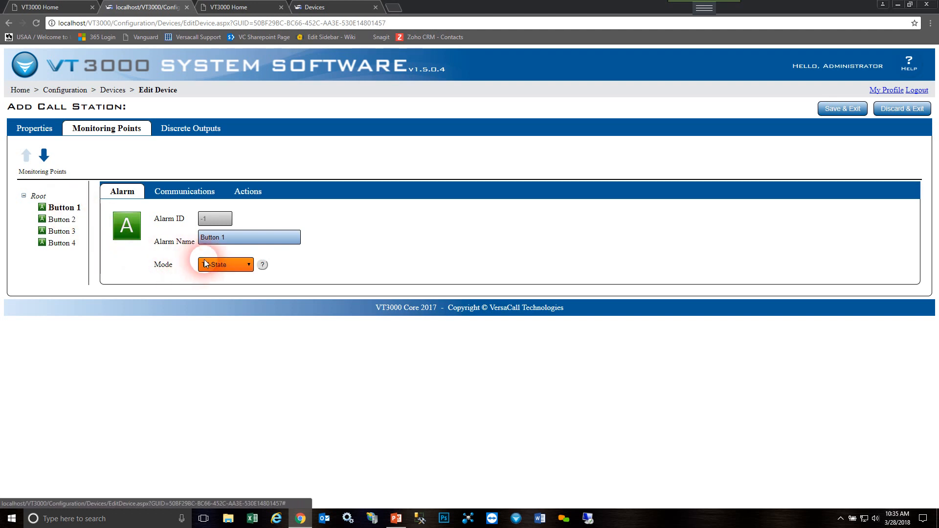
left_click(212, 238)
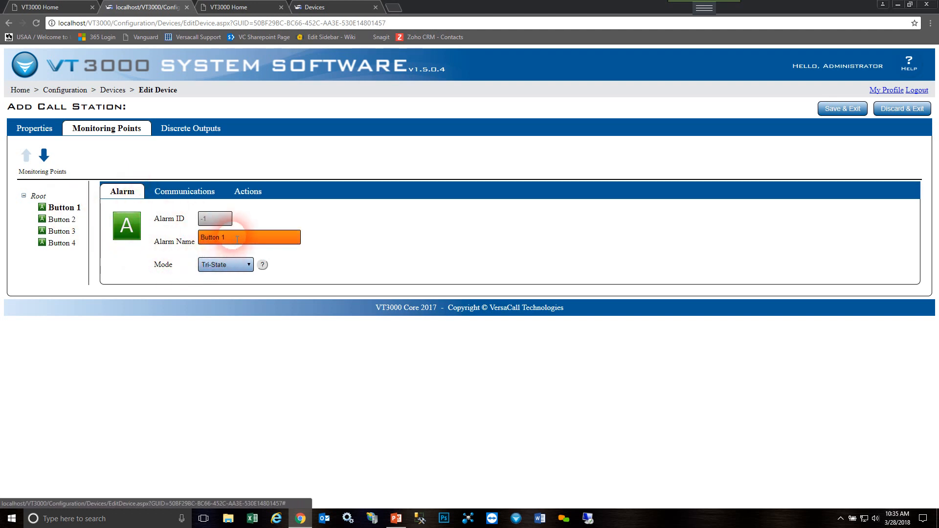
left_click_drag(225, 237, 116, 247)
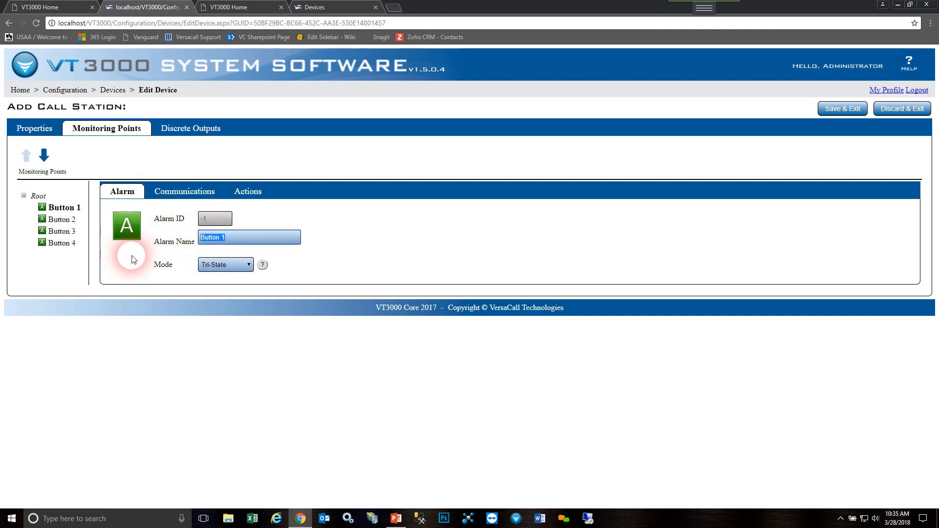
type("Maintenance")
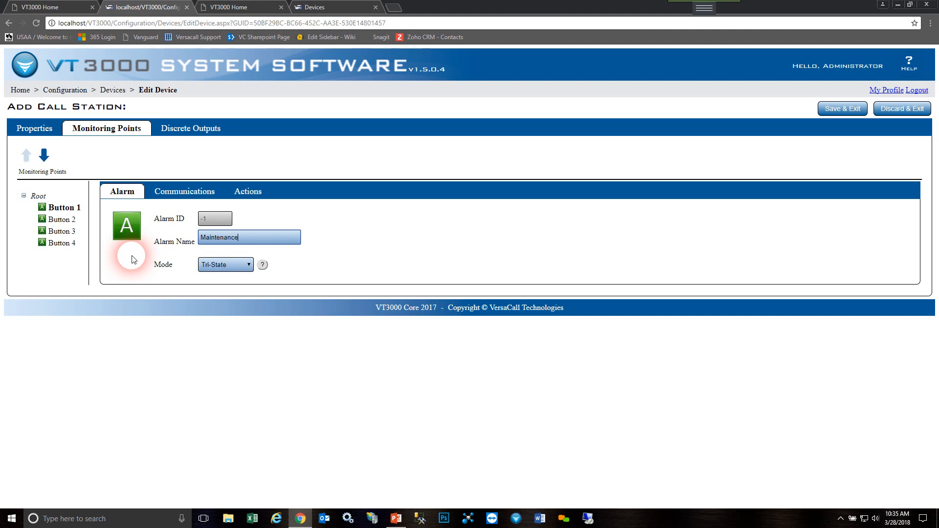
Try the Dual-State, Tri-State and Disabled modes on the Maintenance alarm, then set it back to Tri-State
left_click(241, 266)
left_click(228, 284)
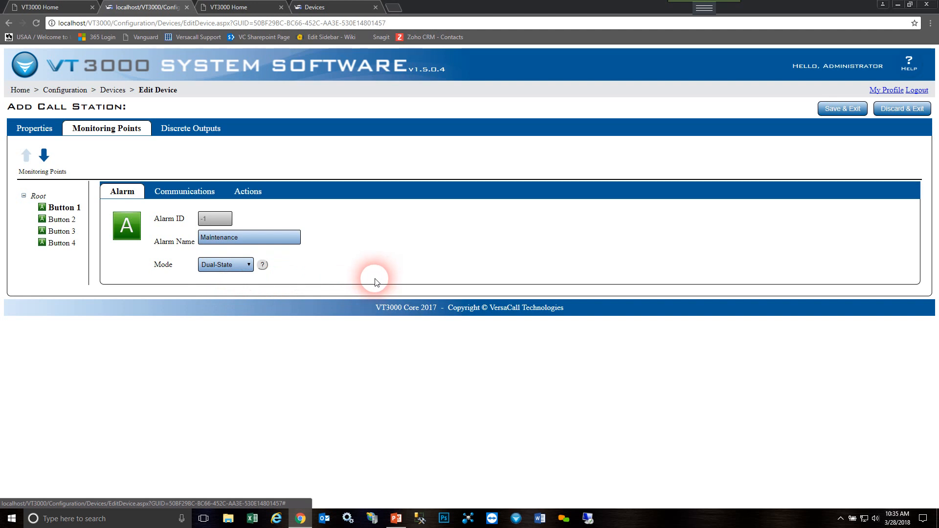
left_click(225, 264)
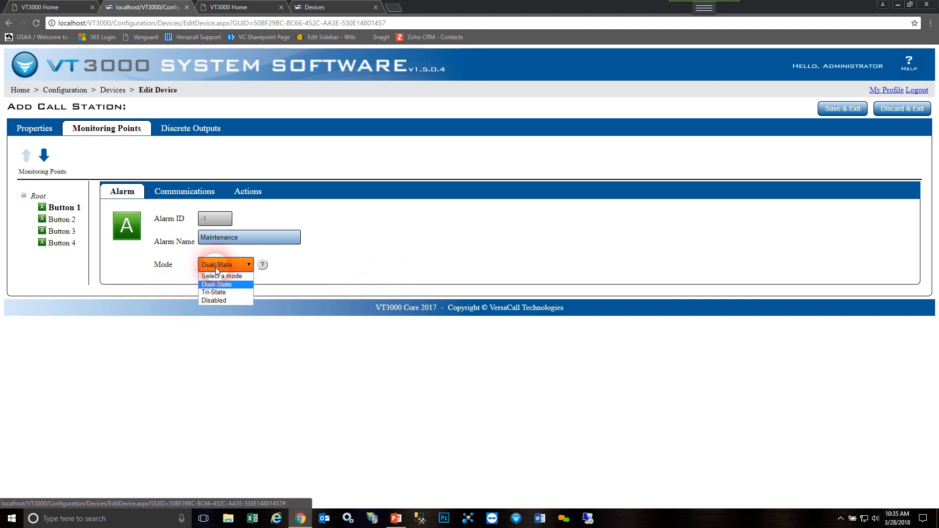
left_click(219, 293)
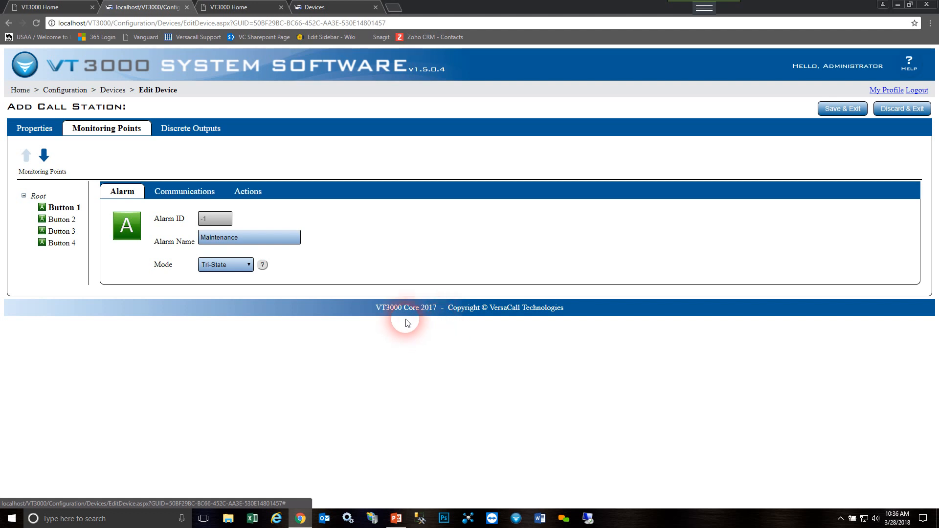
left_click(230, 265)
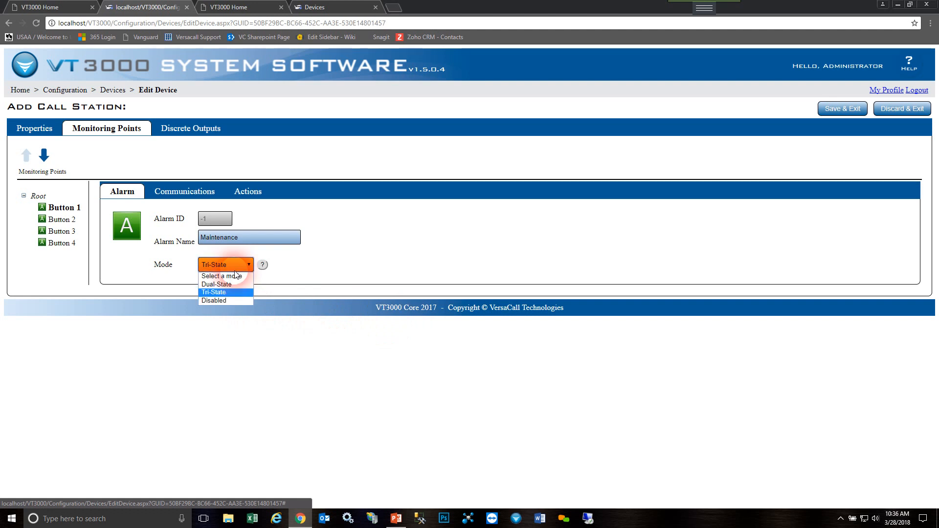
left_click(233, 301)
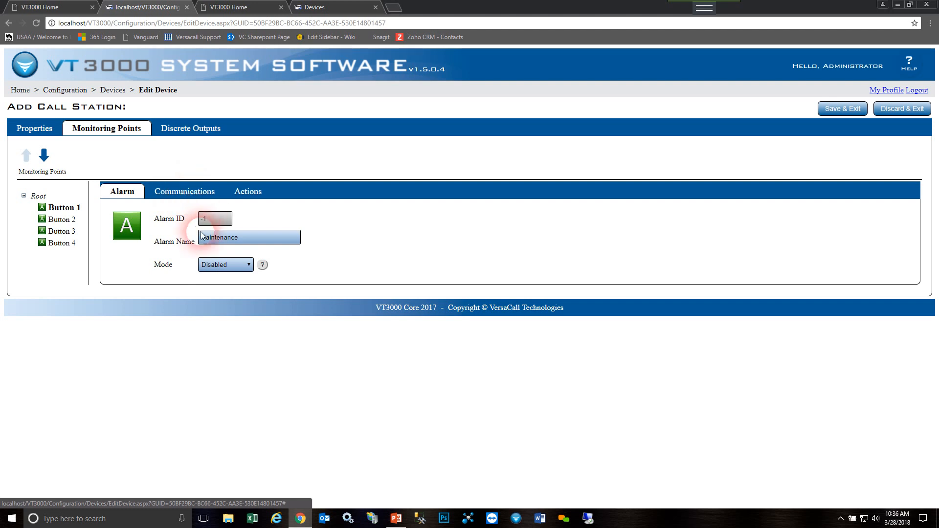
left_click(214, 265)
left_click(219, 293)
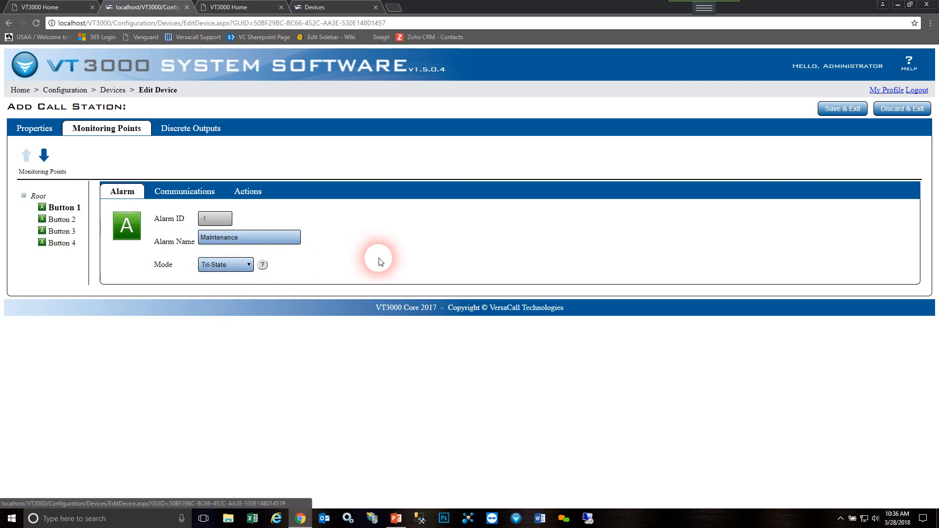
Add a communication path to the Maintenance alarm and name it Test Path
left_click(198, 193)
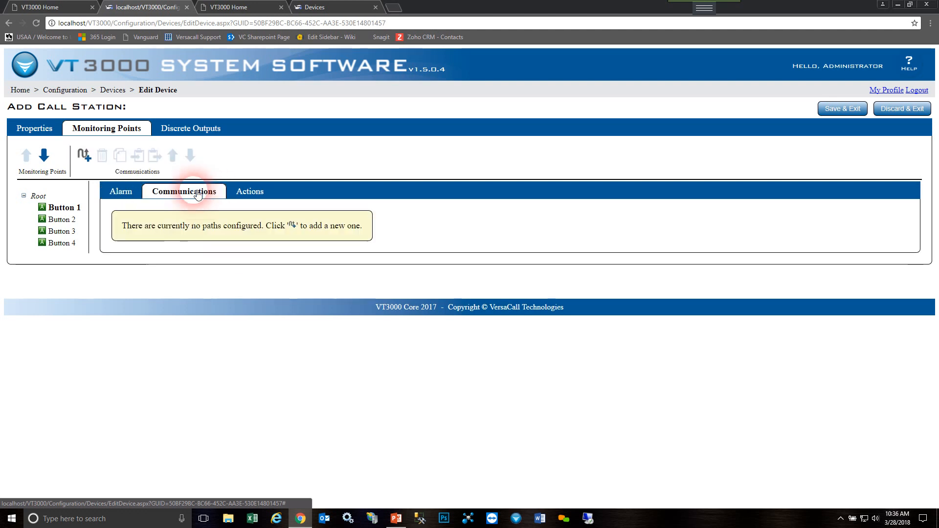
left_click(84, 156)
left_click(306, 231)
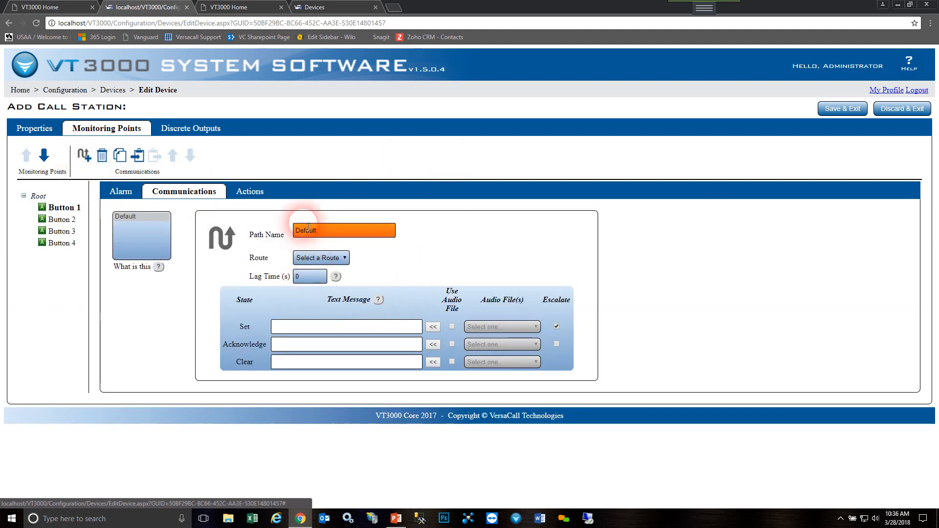
left_click(137, 246)
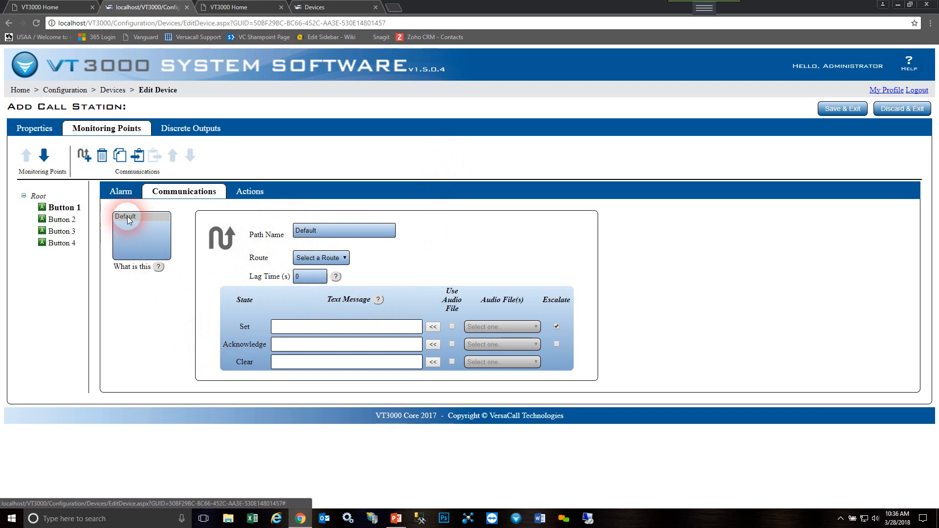
double_click(310, 233)
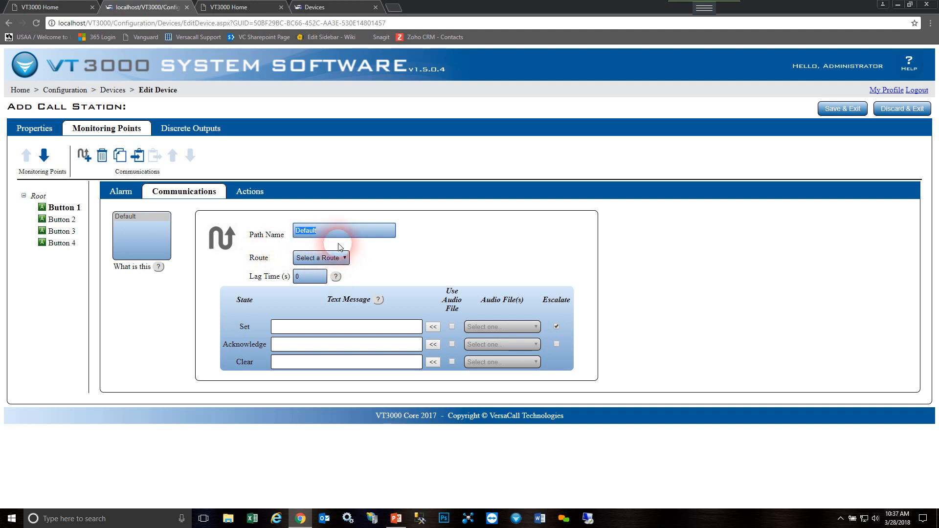
type("Test Path")
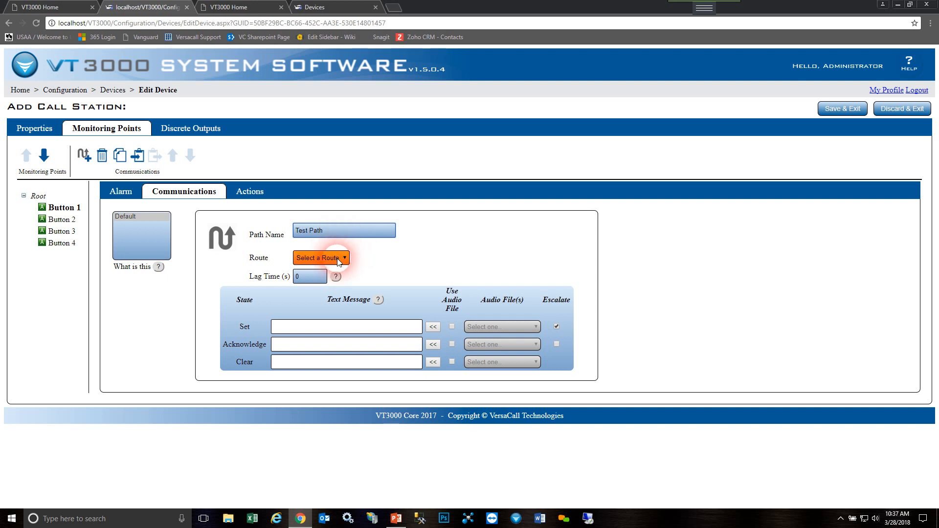
Assign Test Route 1 to the path, try a lag time of 30 seconds and restore it to 0
left_click(338, 259)
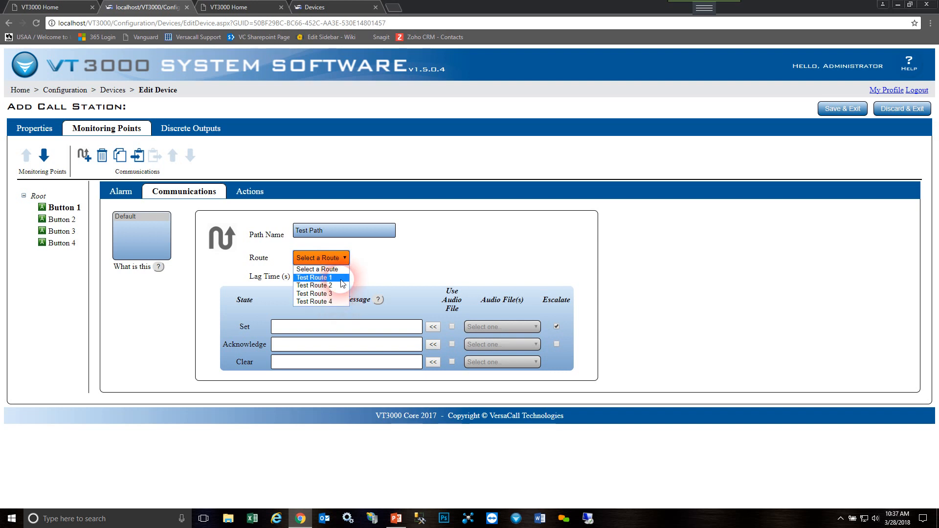
left_click(341, 279)
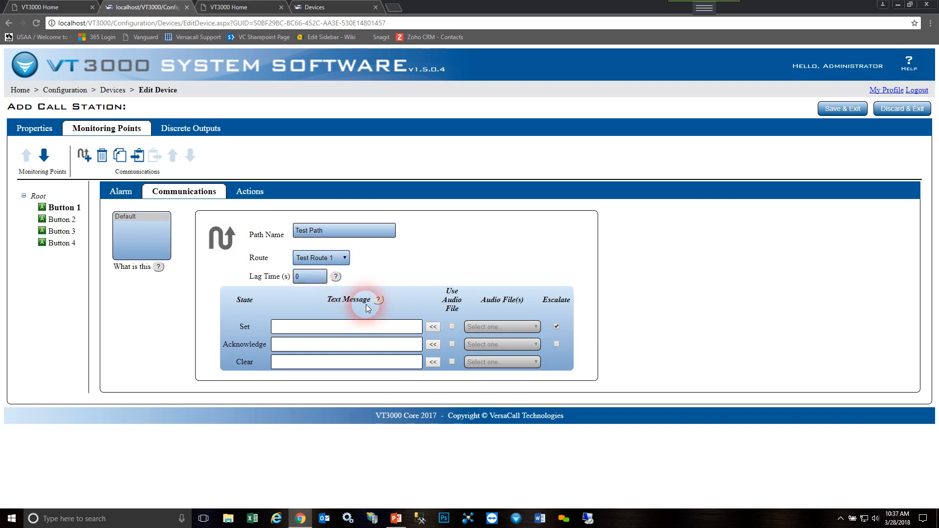
left_click(310, 282)
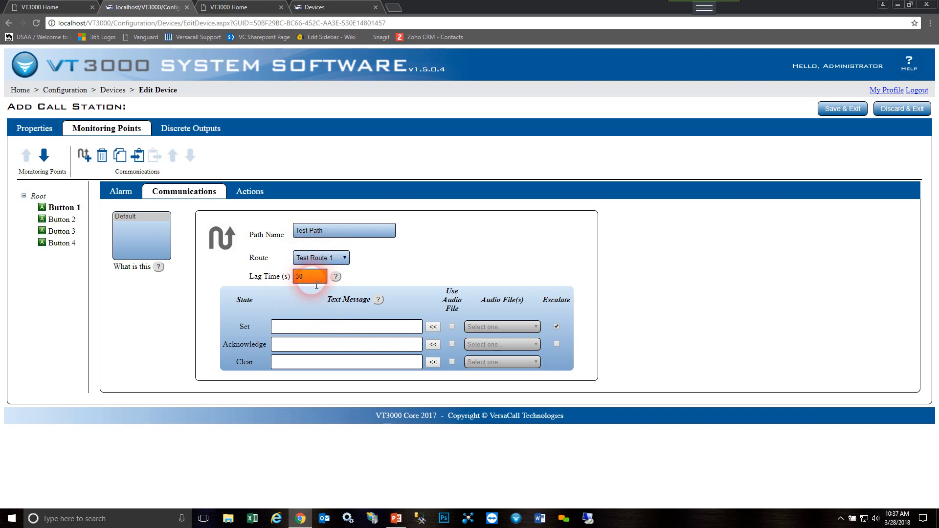
left_click(261, 279)
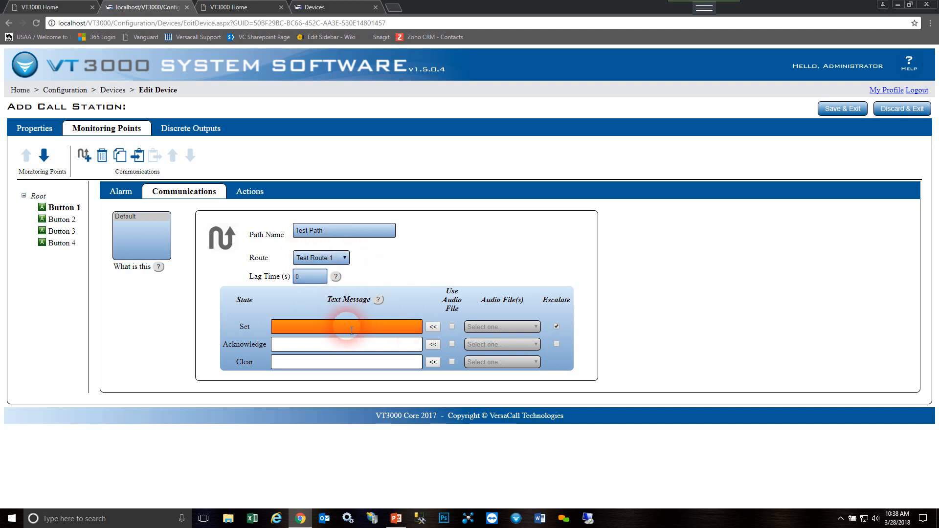
Fill the Set state's text message with the default "~NAME needed at ~DEVICE_NAME" and highlight its two variables
left_click(433, 326)
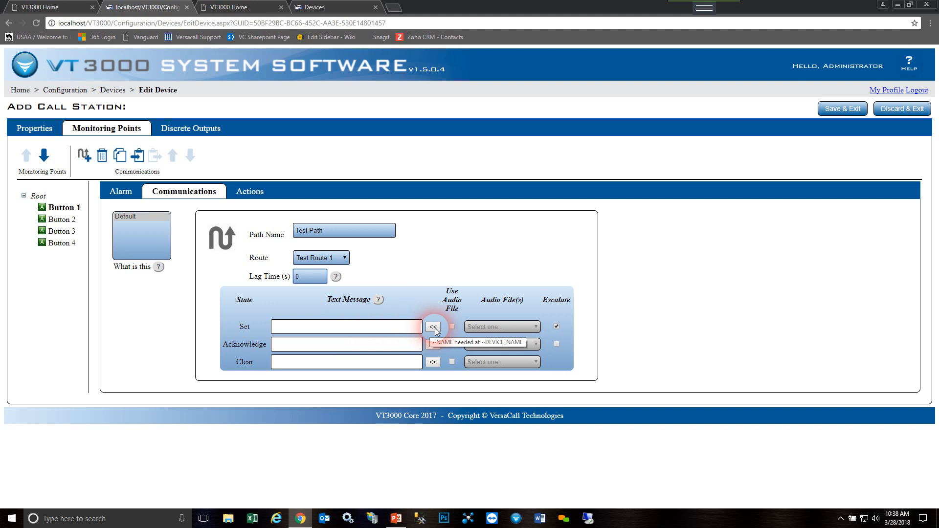
left_click(297, 343)
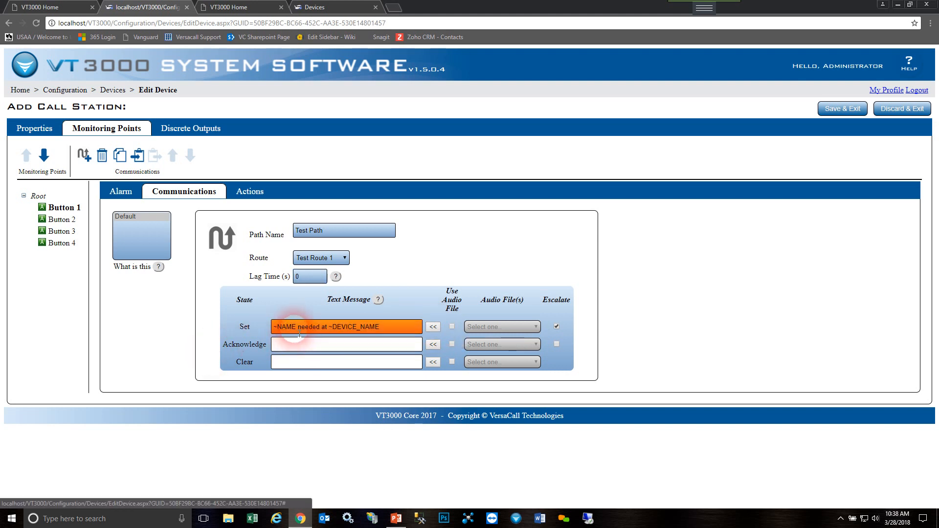
left_click_drag(296, 326, 270, 330)
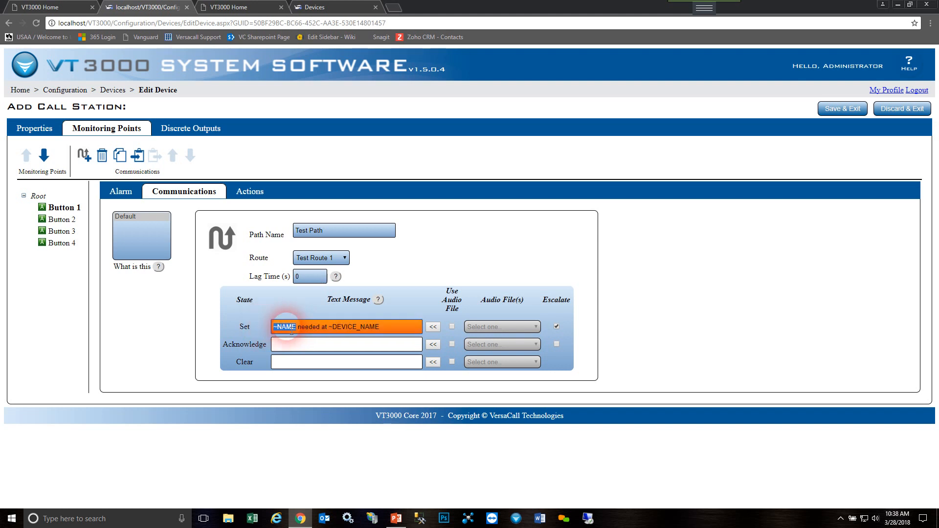
left_click_drag(380, 327, 331, 332)
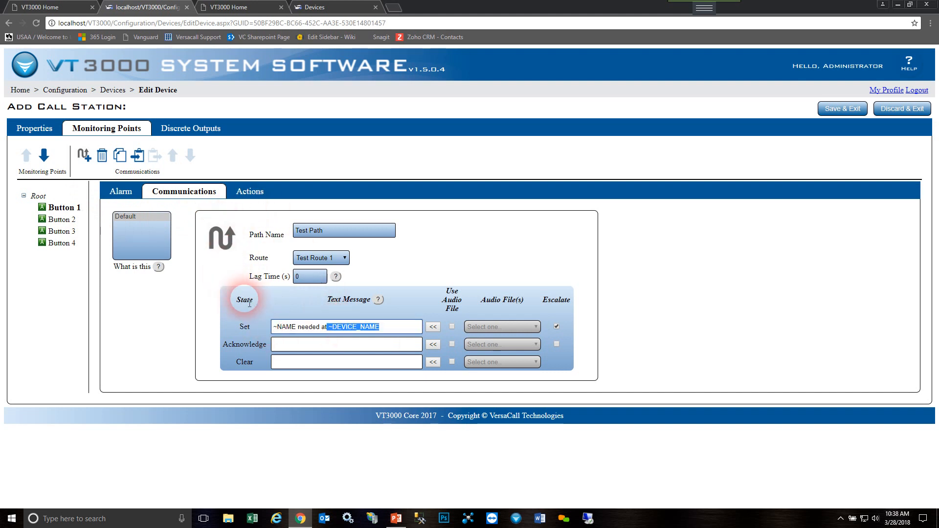
Check the device name in the call station's properties and the alarm name among its monitoring points
left_click(48, 137)
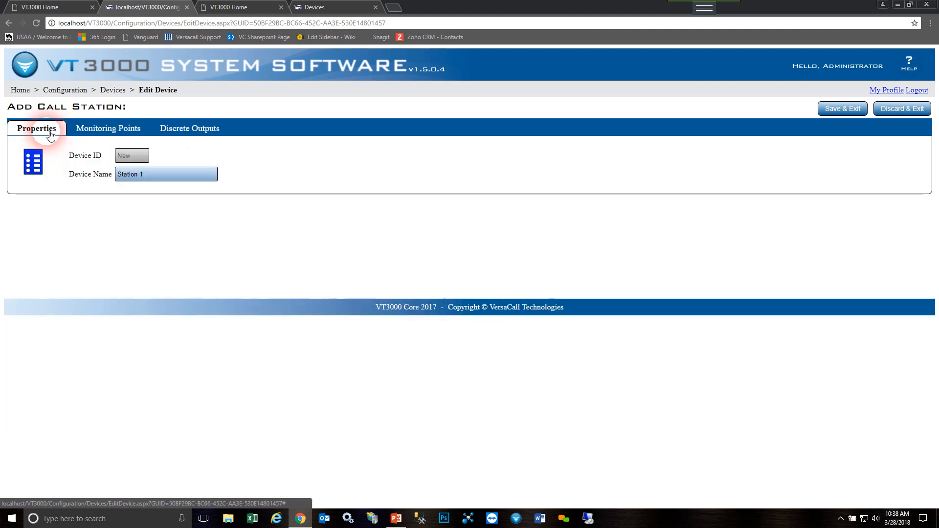
left_click(103, 130)
left_click(61, 219)
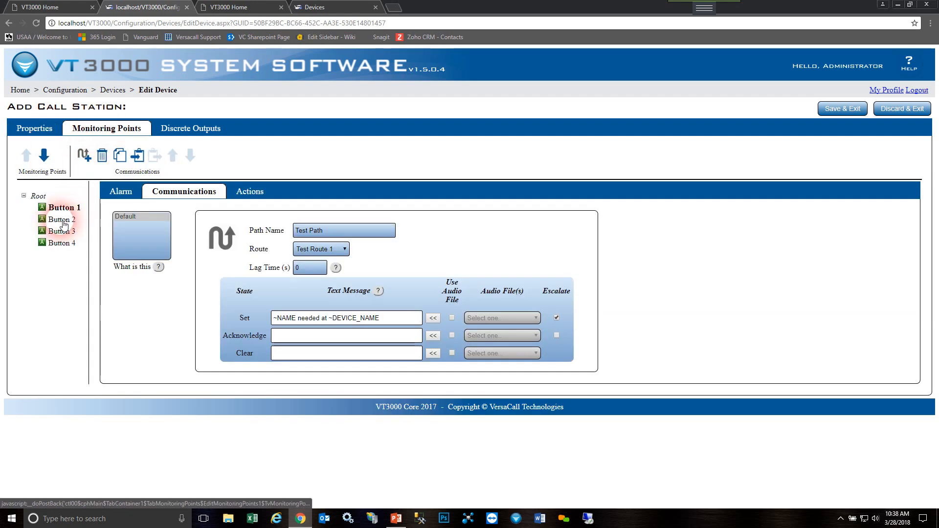
left_click(66, 207)
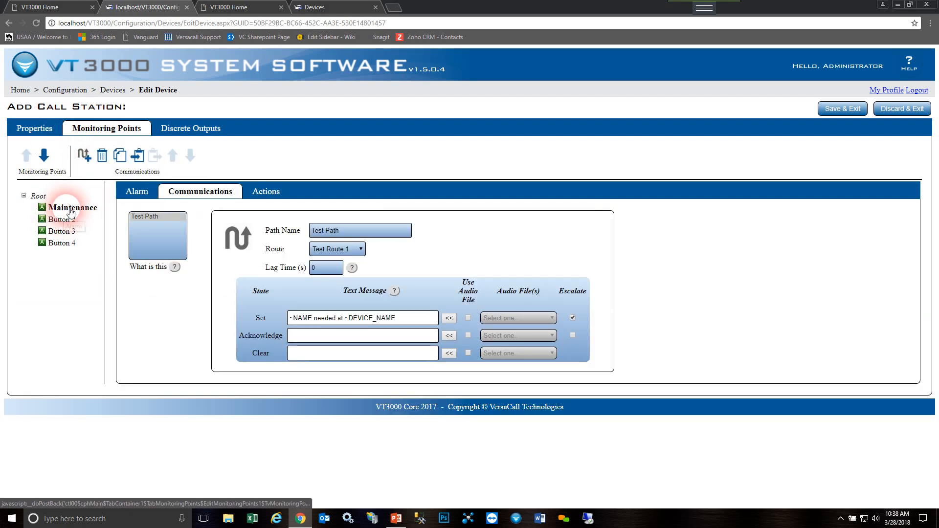
Review the Set message and the call station's properties, and return to its monitoring points
left_click(313, 319)
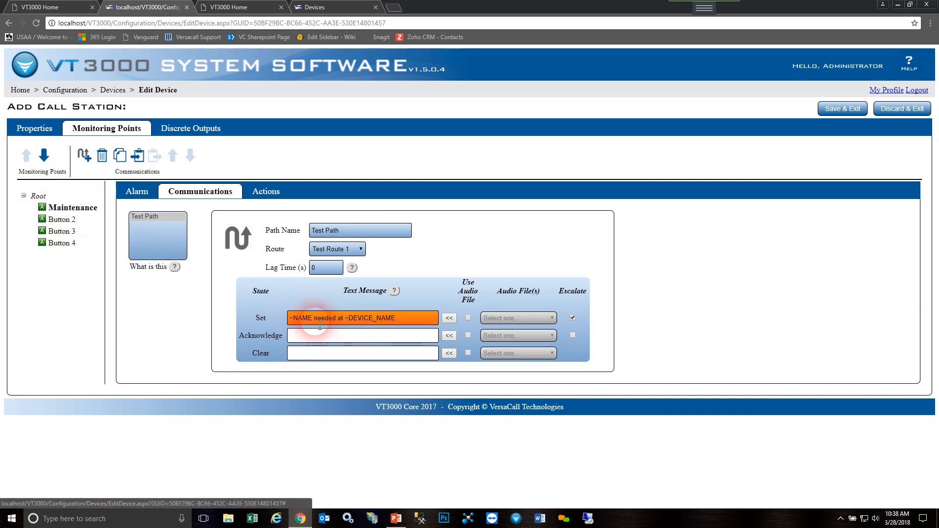
left_click(50, 130)
left_click(107, 128)
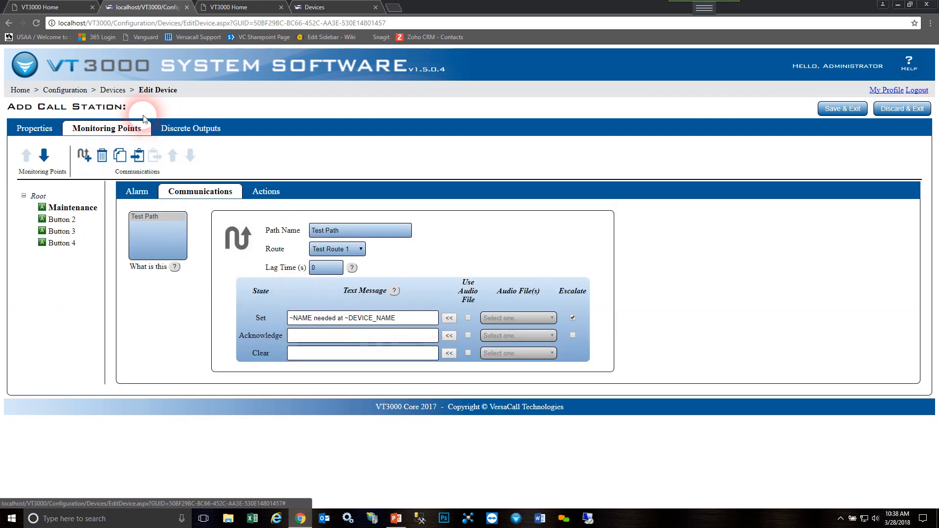
Fill the Acknowledge message with the default "~NAME responded to ~DEVICE_NAME" and the Clear message with "~NAME issue resolved at ~DEVICE_NAME"
left_click(449, 336)
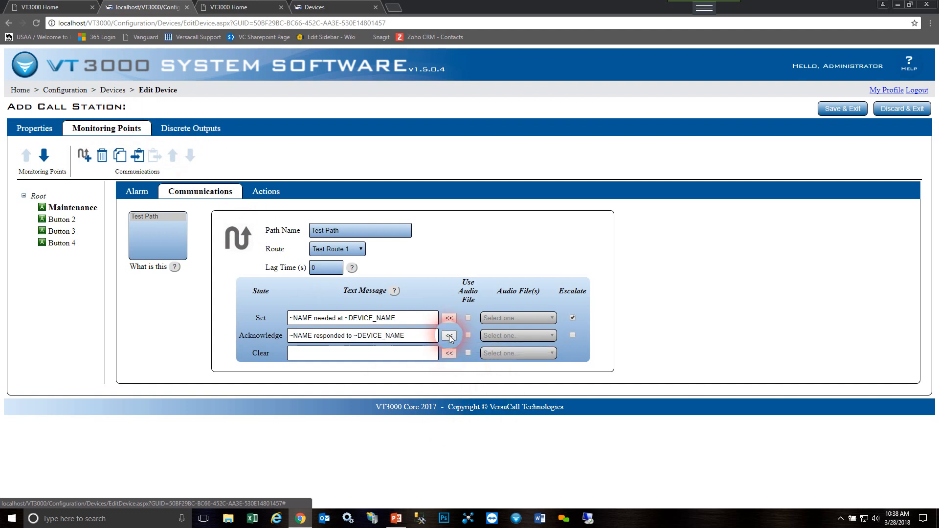
left_click(318, 345)
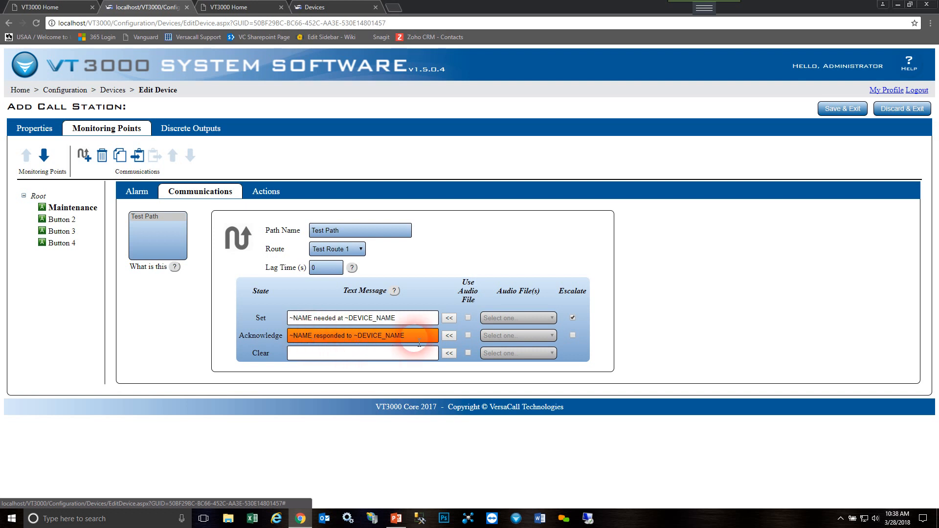
left_click(403, 358)
left_click(449, 353)
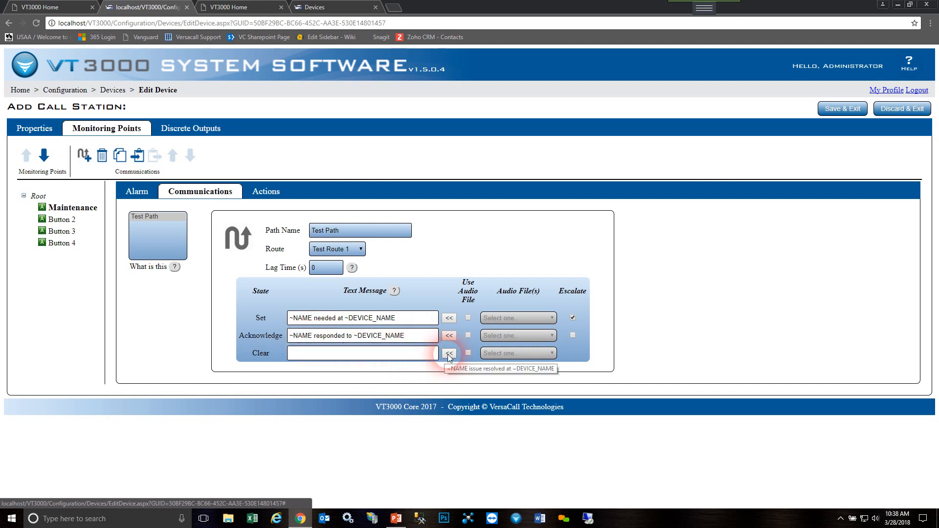
left_click(352, 356)
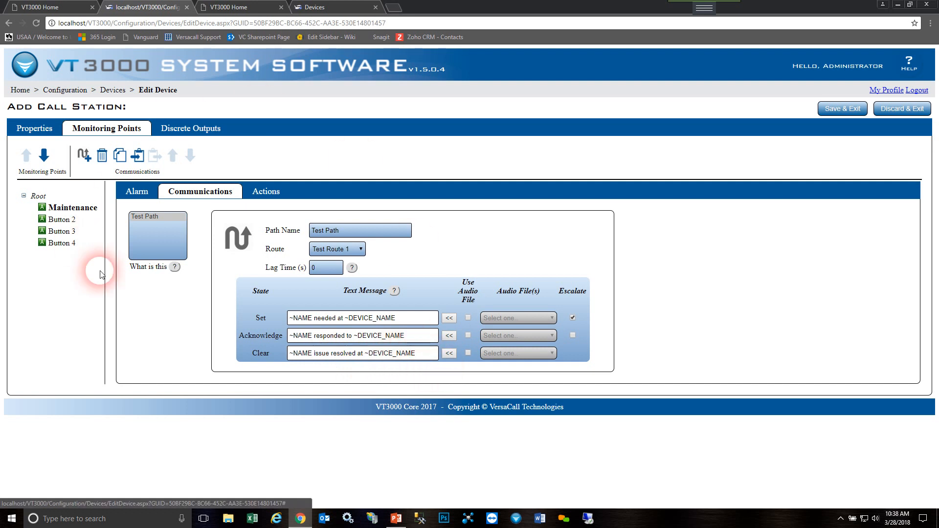
Try the custom Set message "Maint needed at Station 1 West Corner" and restore the default "~NAME needed at ~DEVICE_NAME"
left_click_drag(397, 318, 265, 321)
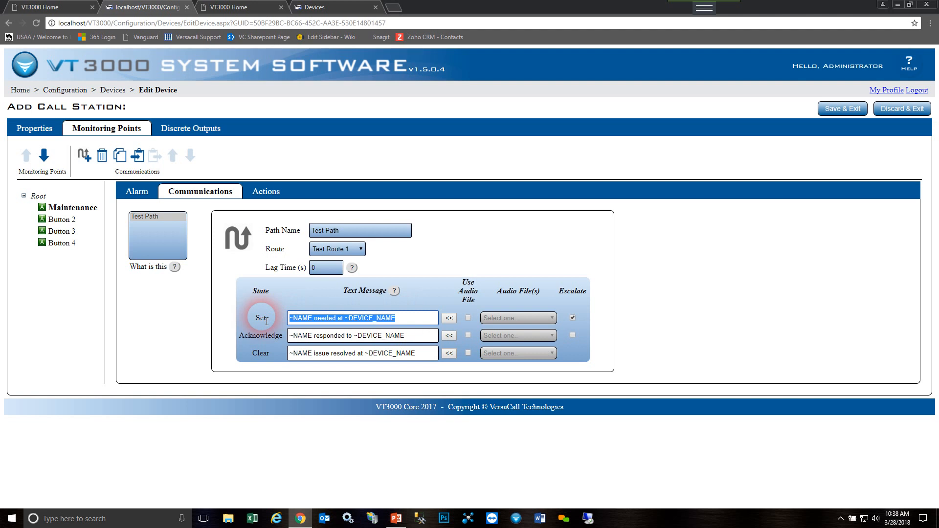
type("M")
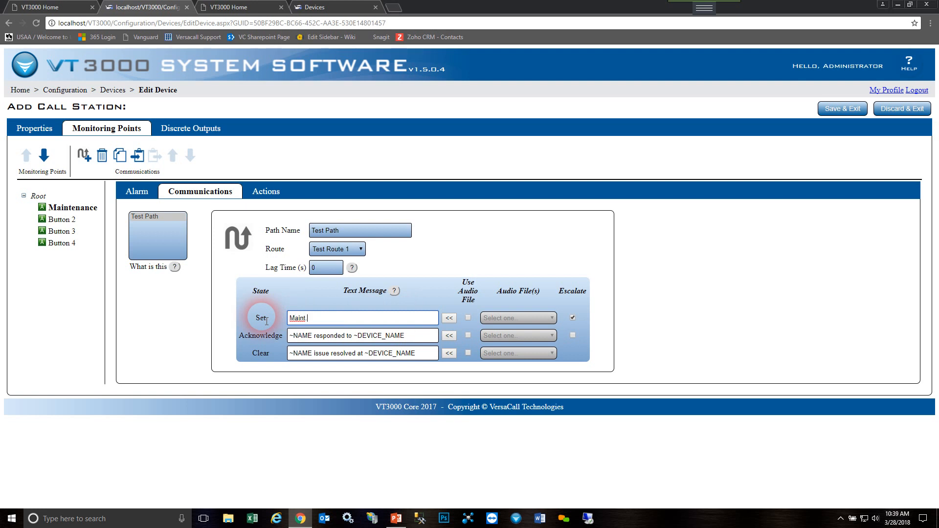
type("aint. ne")
type("COr")
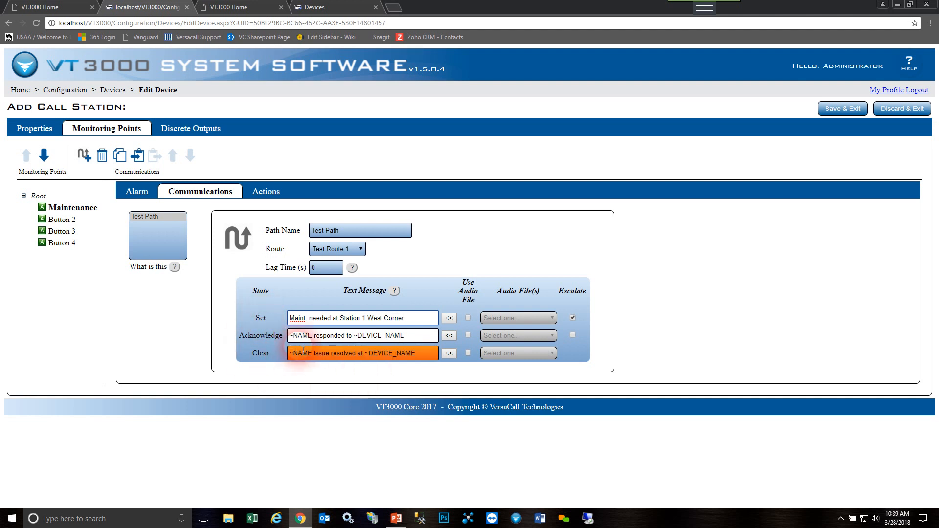
left_click(321, 342)
left_click(241, 314)
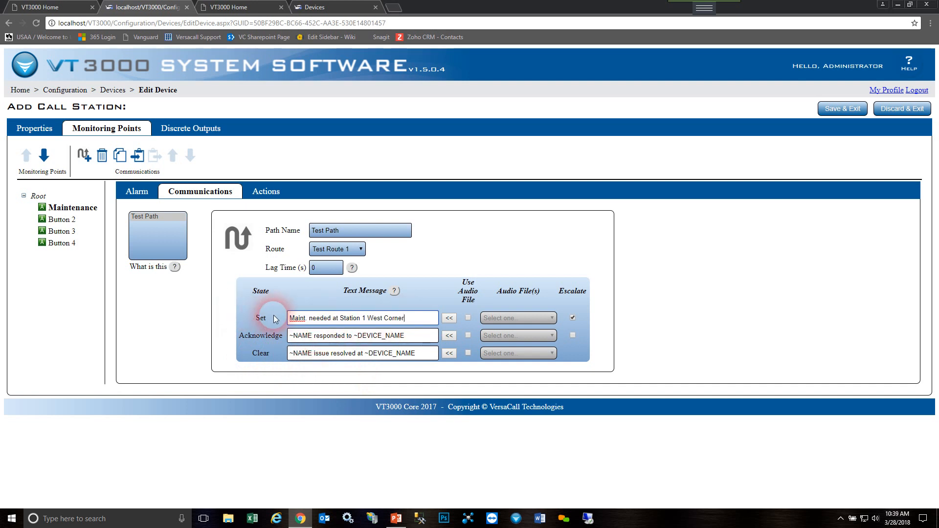
left_click(417, 320)
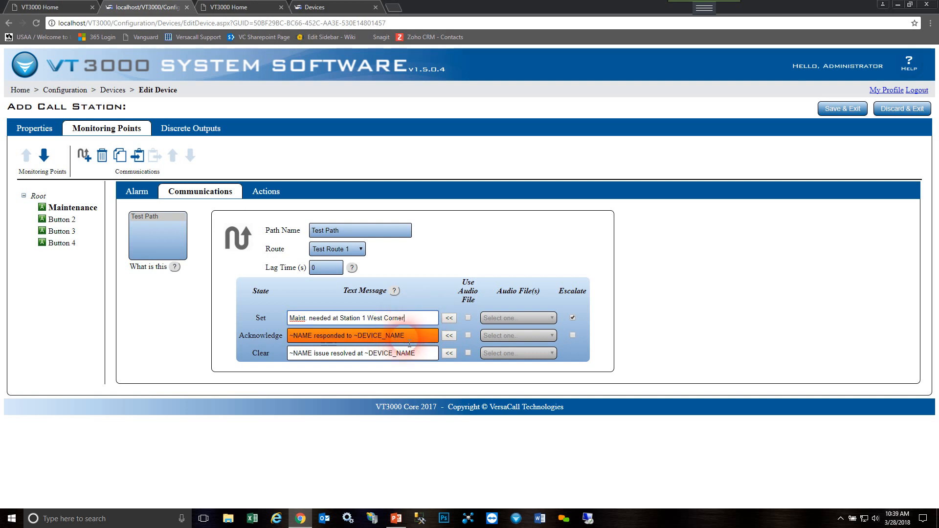
left_click(449, 318)
Duplicate Test Path within the Maintenance alarm and rename the copy Test Path 2
left_click(160, 228)
left_click(152, 221)
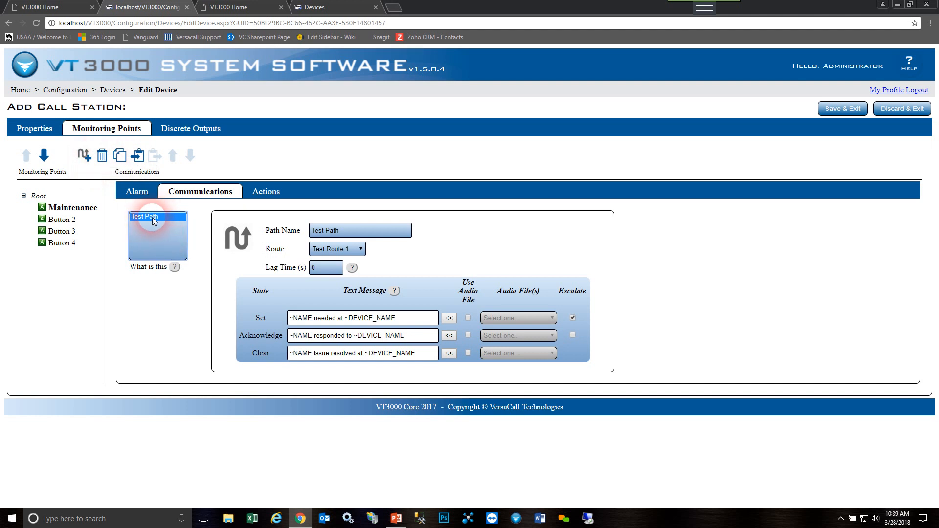
left_click(121, 156)
left_click(138, 156)
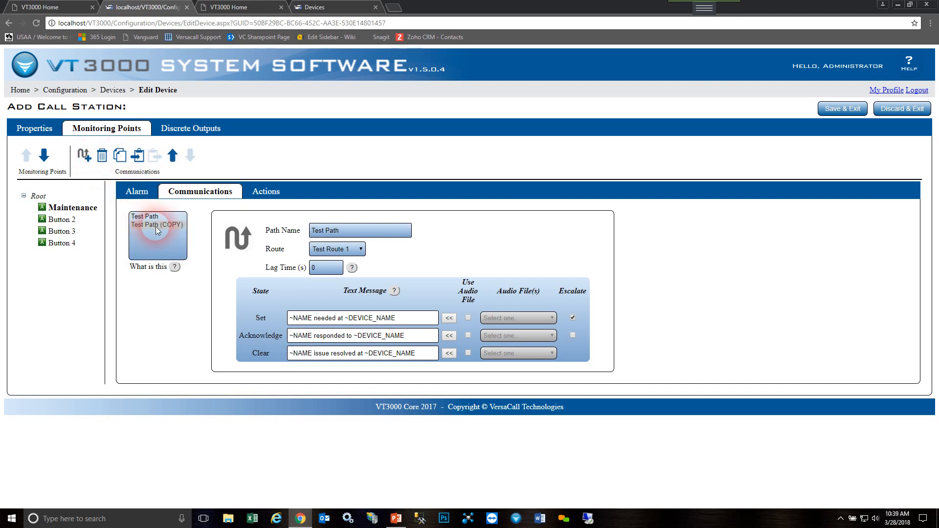
left_click(152, 228)
left_click(390, 231)
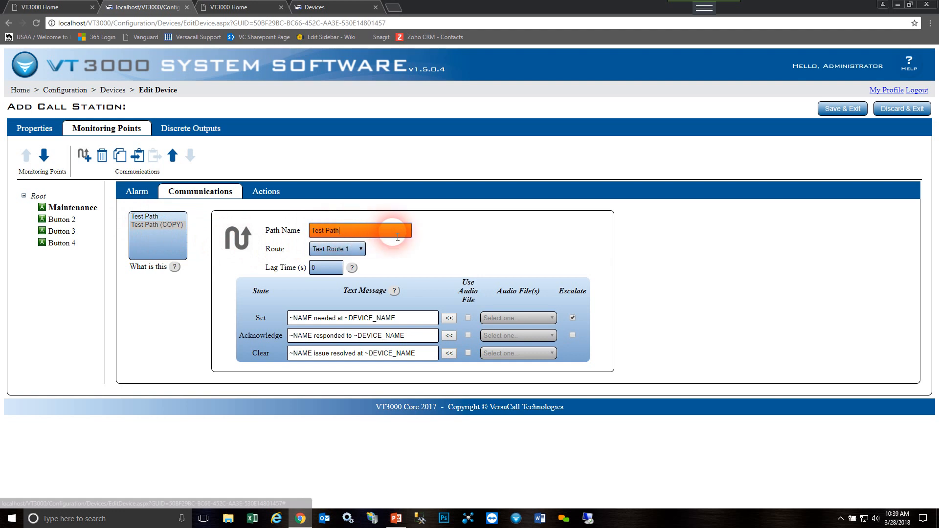
type("2")
left_click(147, 216)
Assign Test Route 2 to Test Path 2 and compare the routes of both paths
left_click(157, 227)
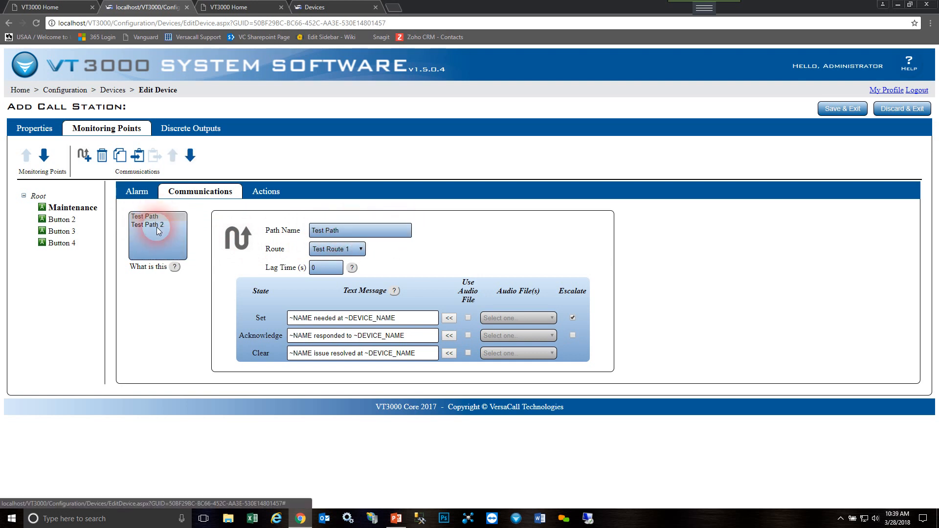
left_click(353, 250)
left_click(344, 276)
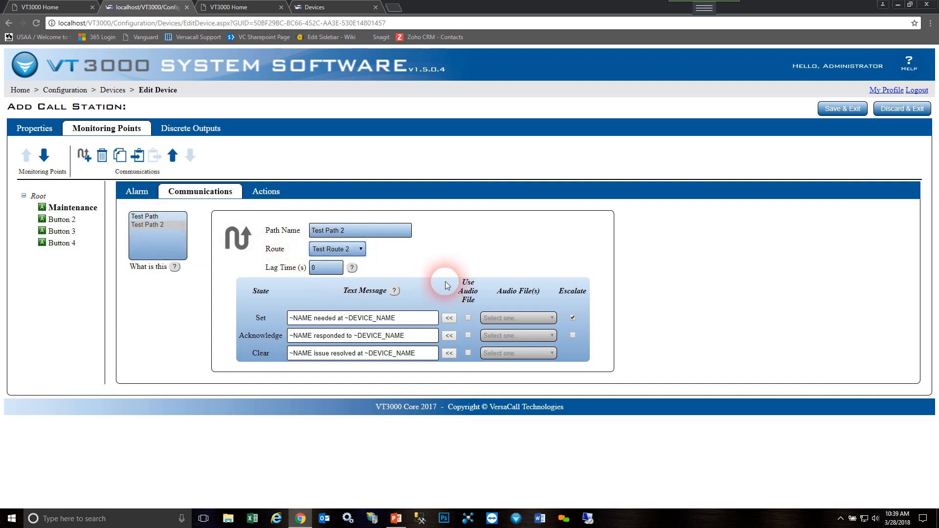
left_click(157, 218)
left_click(338, 250)
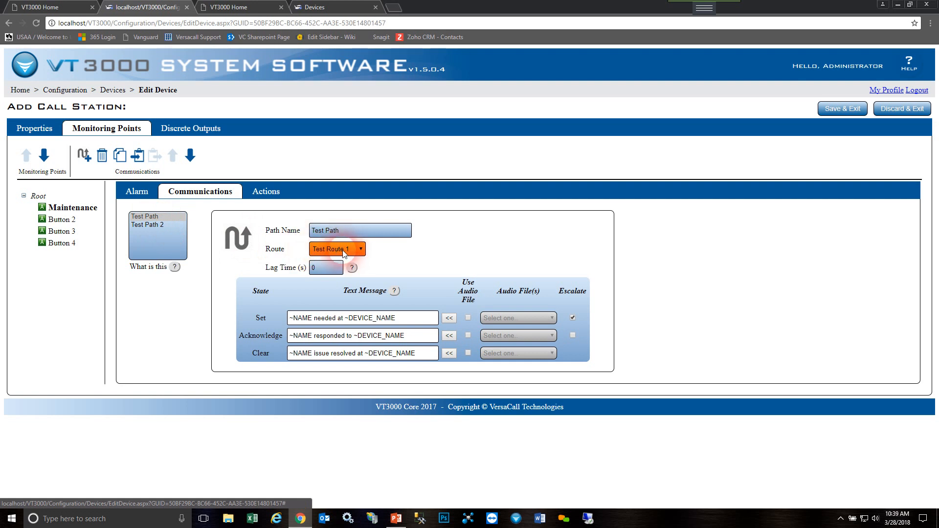
left_click(163, 227)
left_click(331, 250)
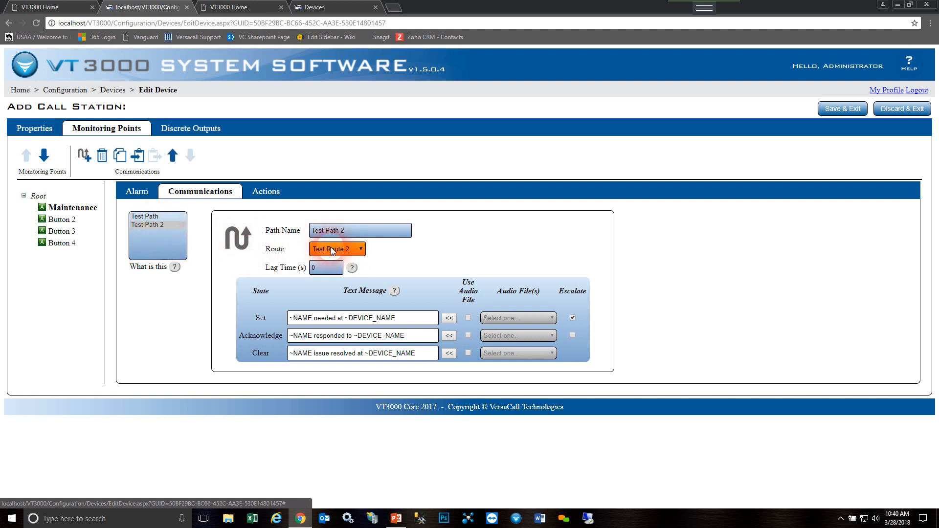
left_click(394, 264)
Copy the Maintenance alarm's Test Path to the clipboard
left_click(110, 181)
left_click(120, 156)
left_click(138, 160)
left_click(152, 225)
left_click(142, 216)
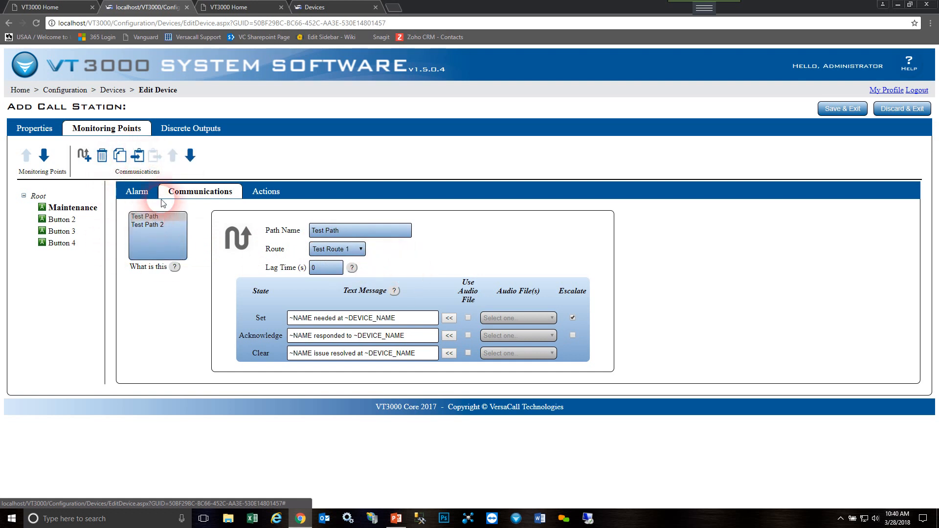
left_click(137, 156)
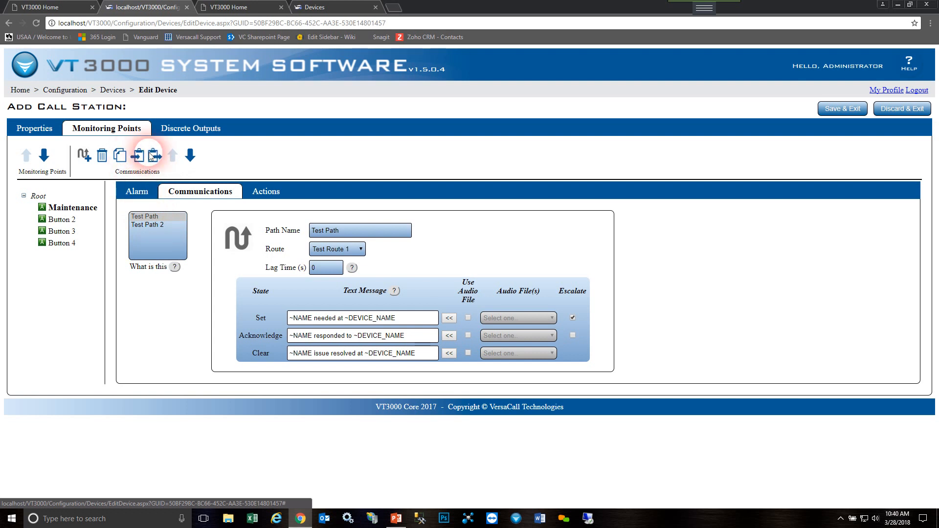
left_click(154, 157)
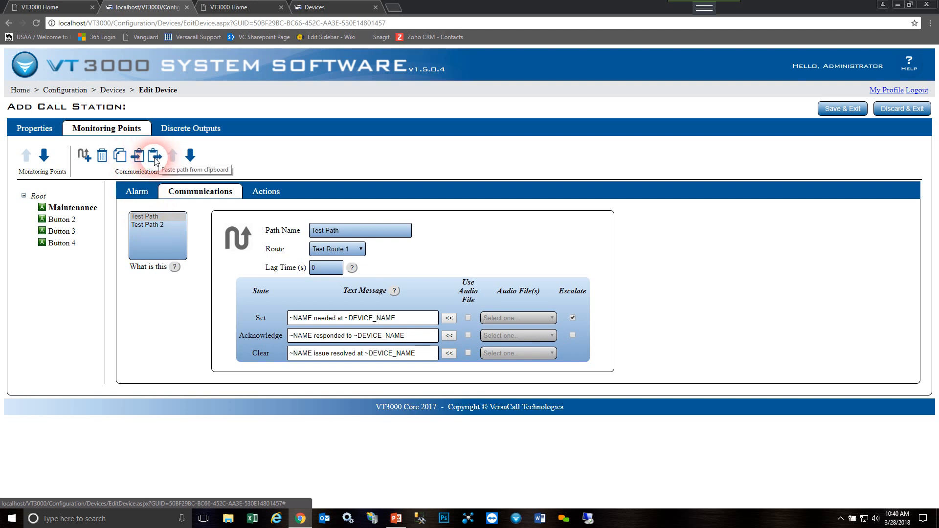
left_click(180, 303)
Try moving Test Path below Test Path 2 in the path order and move it back above
left_click(152, 228)
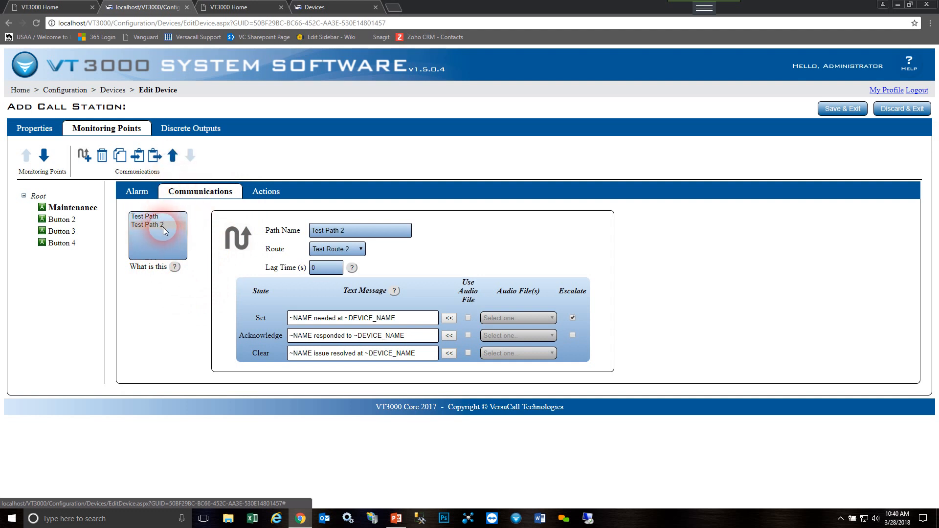
left_click(180, 156)
left_click(145, 225)
left_click(191, 166)
left_click(167, 229)
left_click(172, 156)
left_click(169, 205)
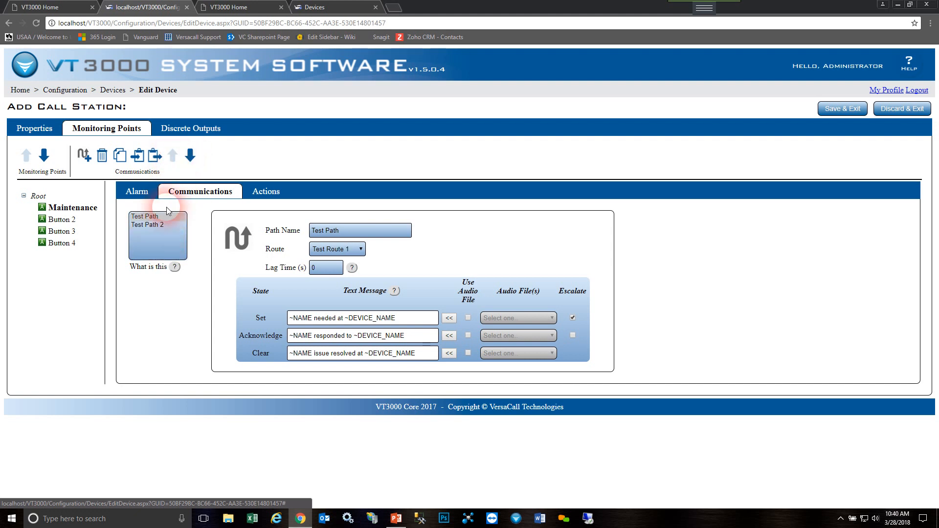
left_click(190, 155)
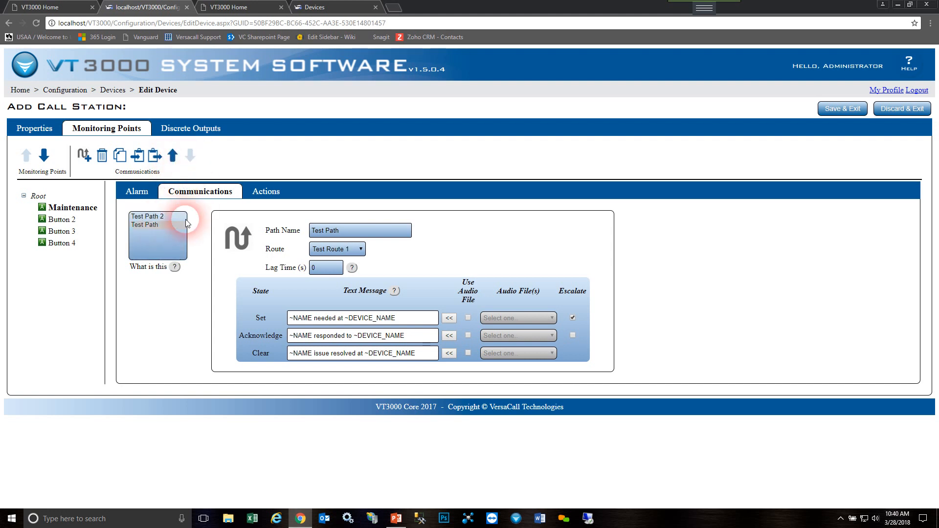
left_click(172, 155)
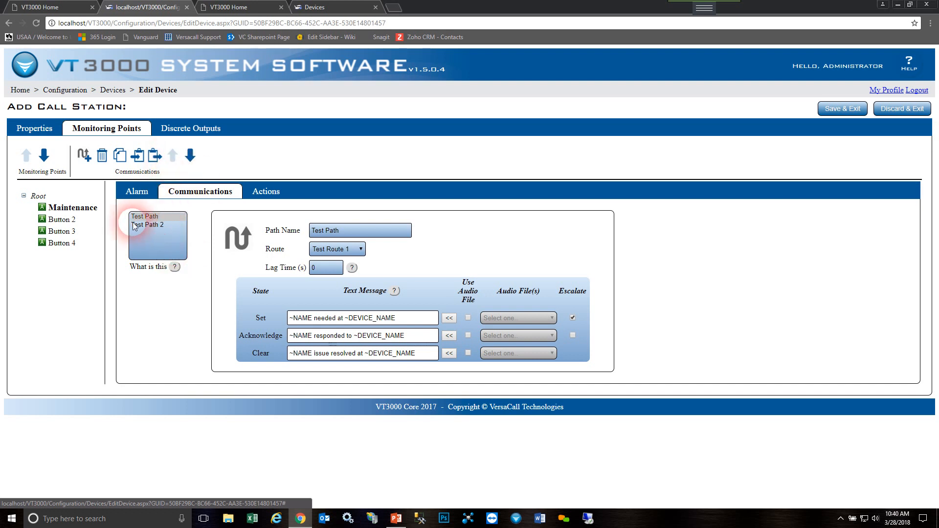
left_click(231, 272)
Delete Test Path 2 from the Maintenance alarm's communication paths
left_click(161, 225)
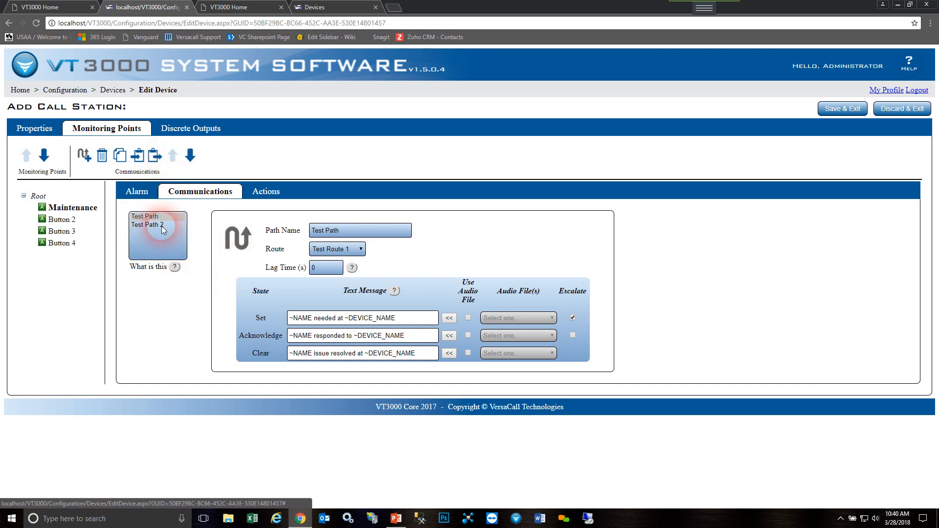
left_click(165, 177)
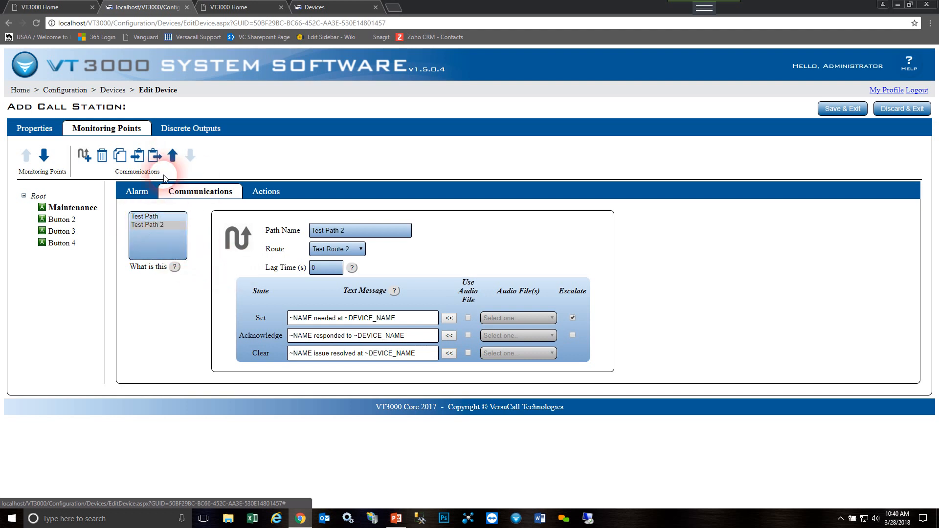
left_click(102, 156)
left_click(509, 73)
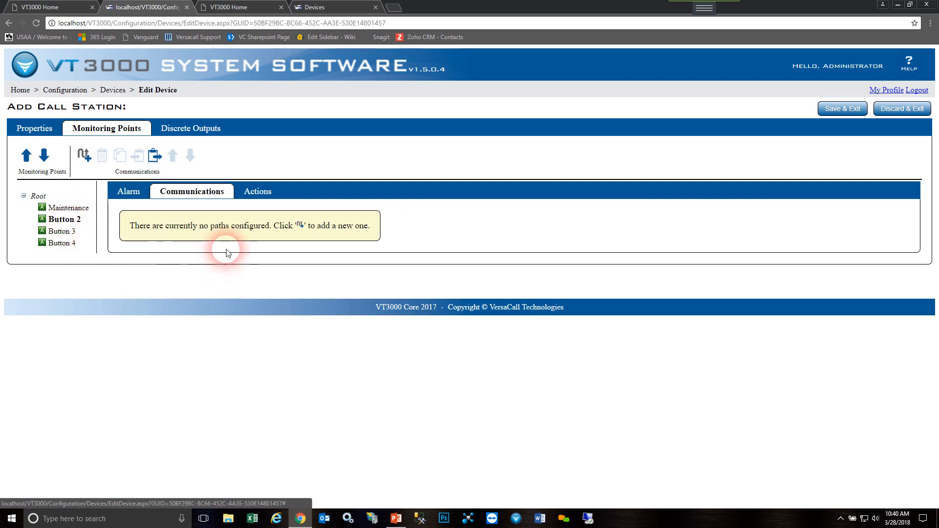
Rename the Button 2 alarm to Lead
left_click(132, 191)
left_click_drag(241, 244, 104, 235)
type("Lead")
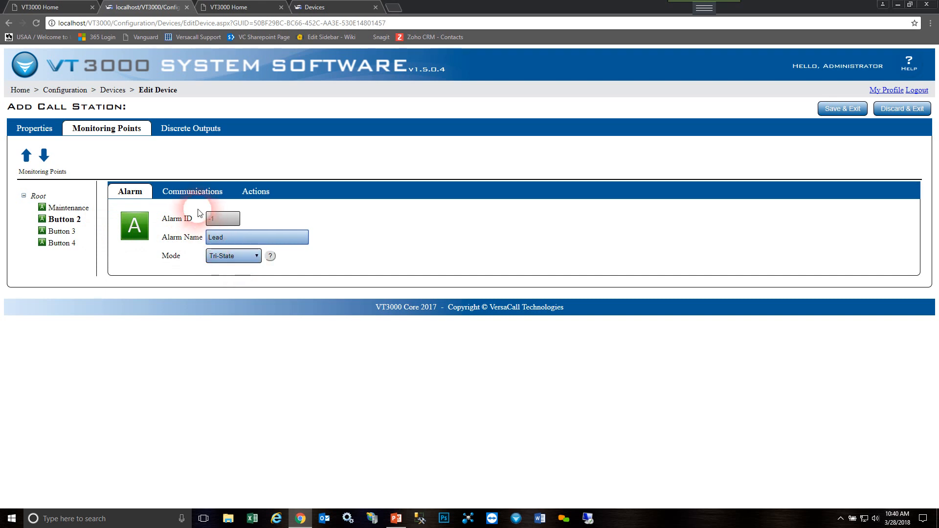
Paste the copied Test Path into the second button's communications and assign it Test Route 2
left_click(199, 195)
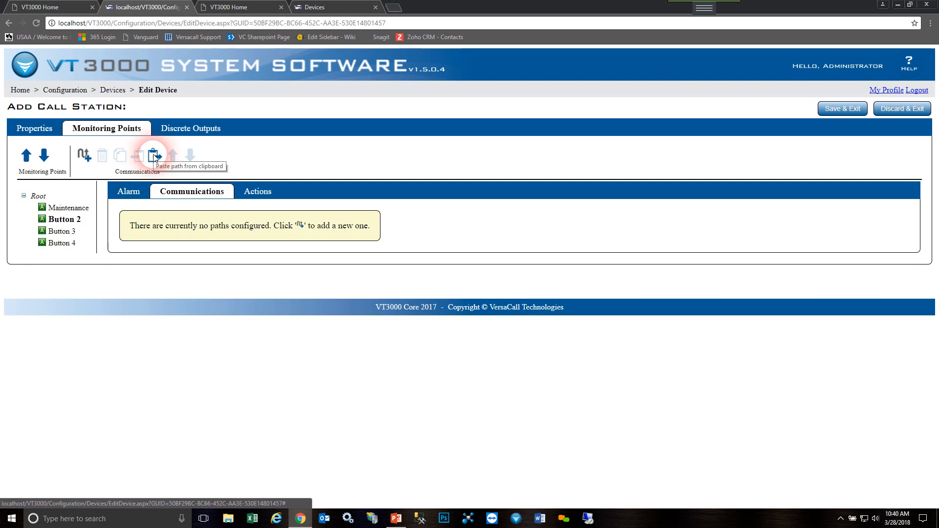
left_click(155, 156)
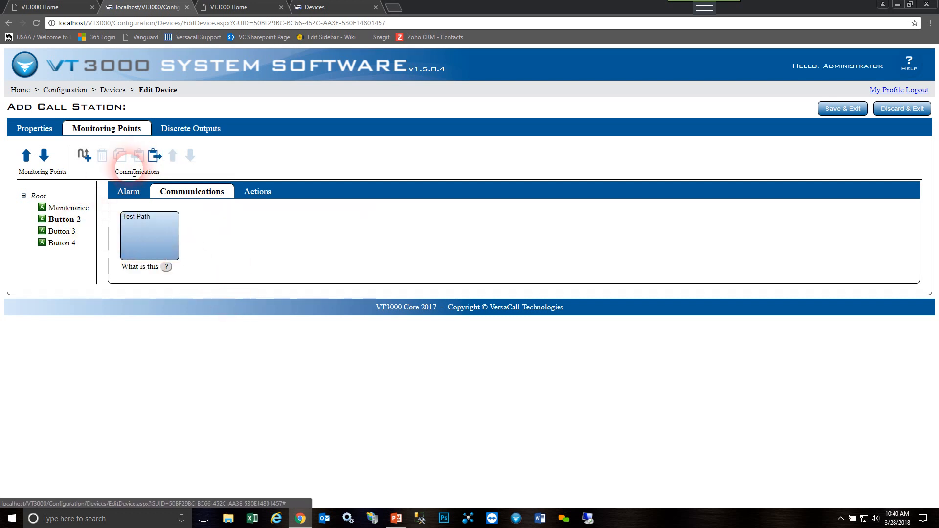
left_click(143, 217)
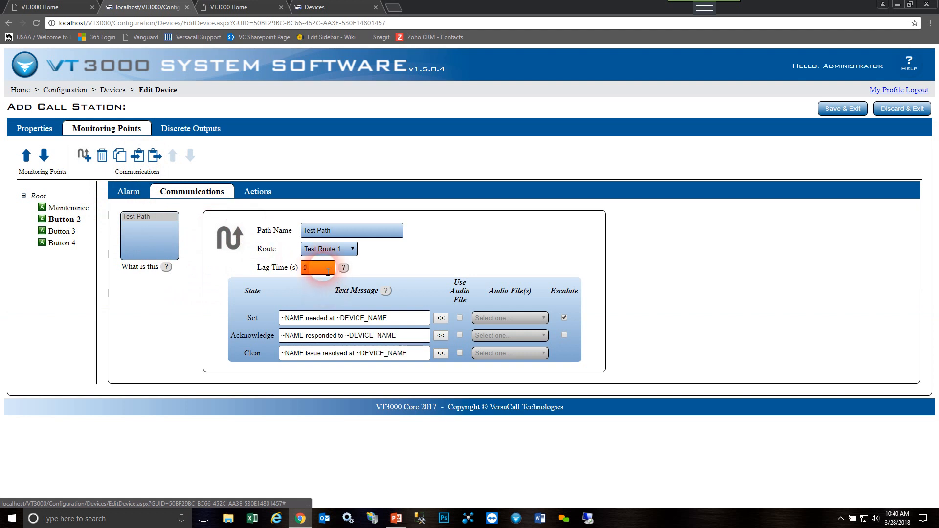
left_click(352, 249)
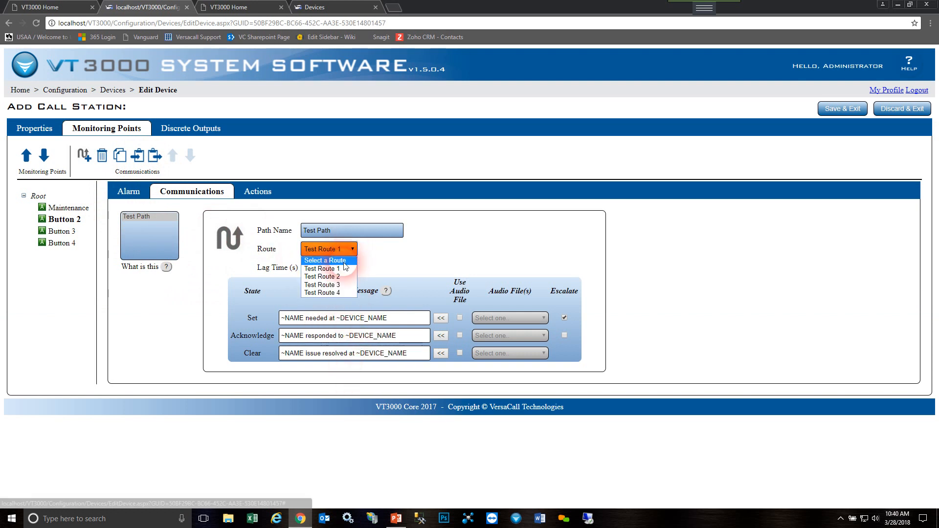
left_click(311, 275)
left_click(222, 276)
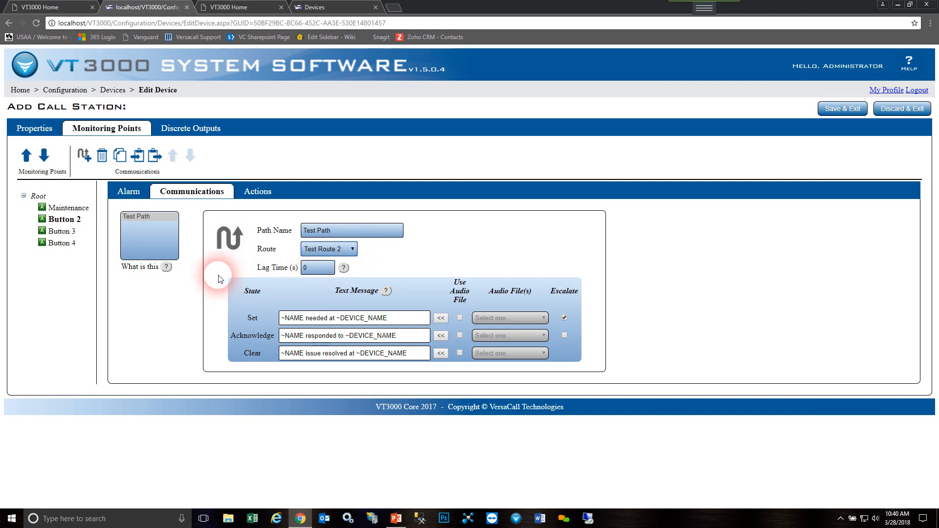
left_click(66, 208)
left_click(64, 221)
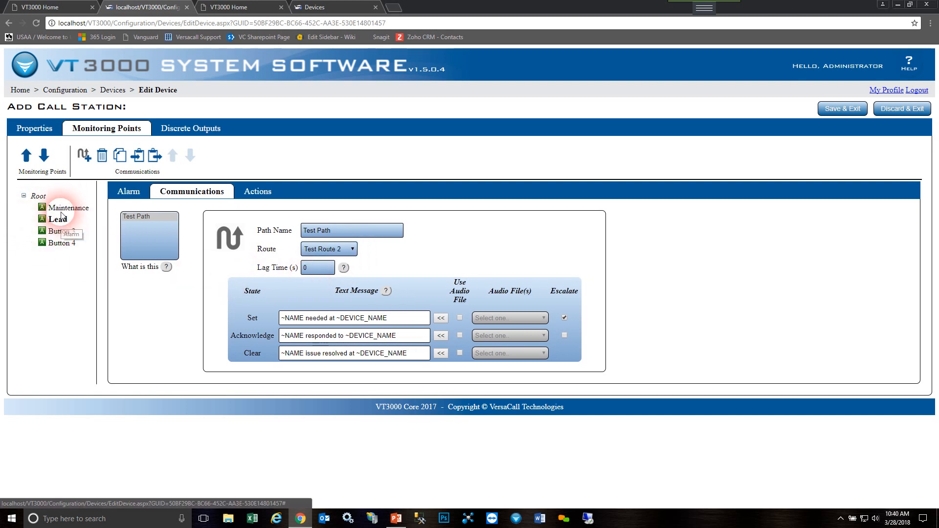
Review the communication paths of the Maintenance and Lead alarms and save the call station
left_click(67, 210)
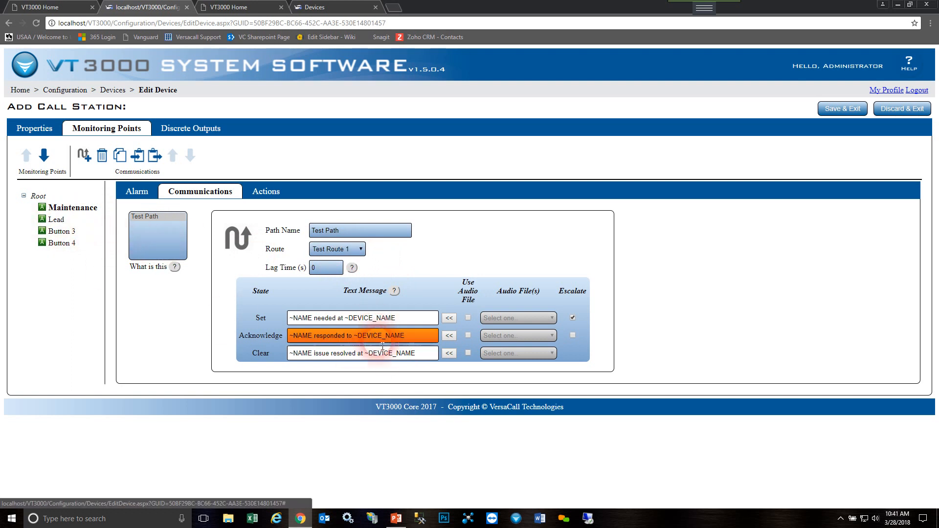
left_click(58, 220)
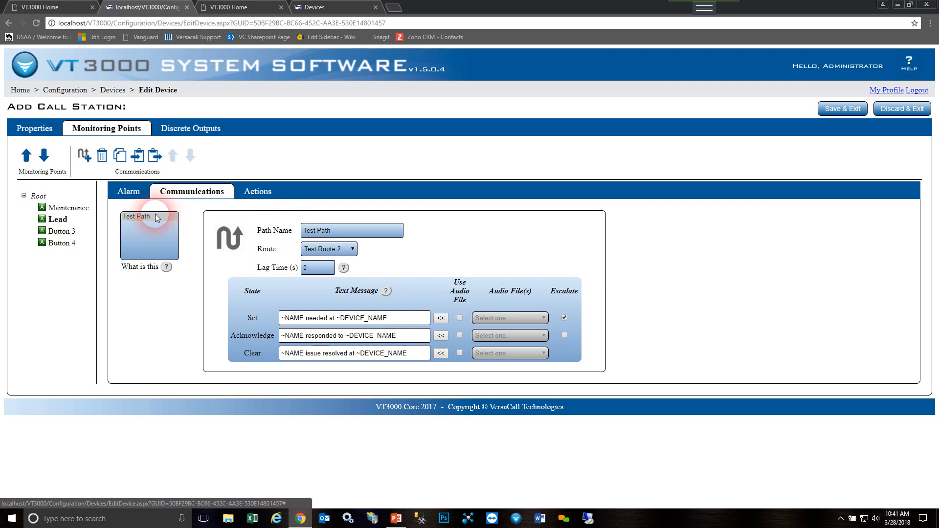
left_click(342, 248)
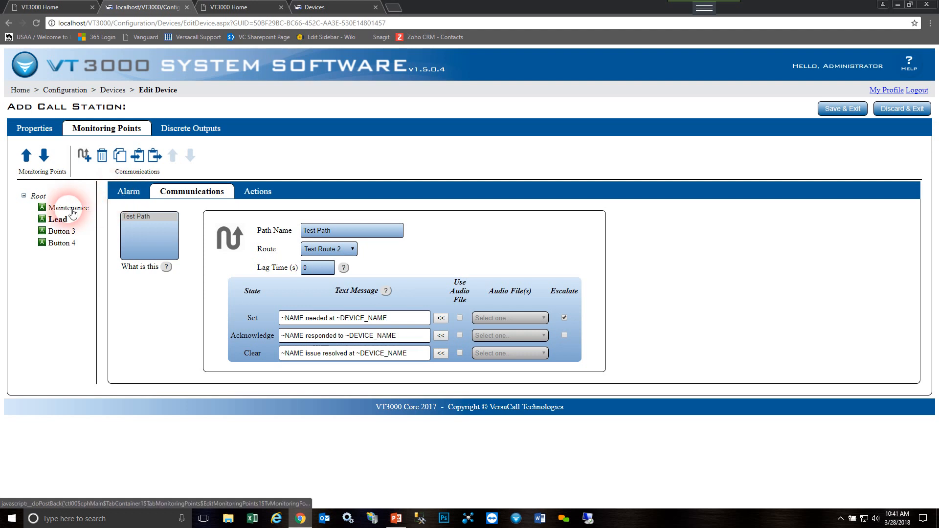
left_click(129, 191)
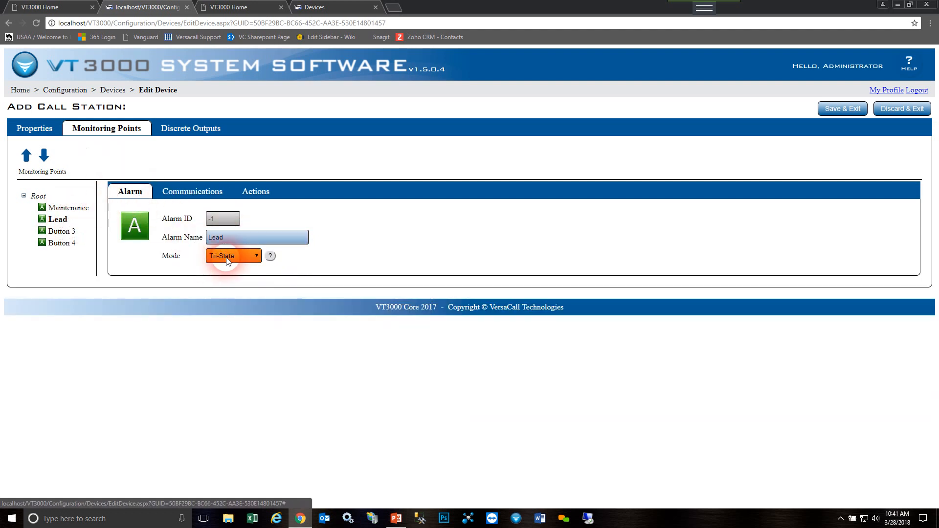
left_click(190, 191)
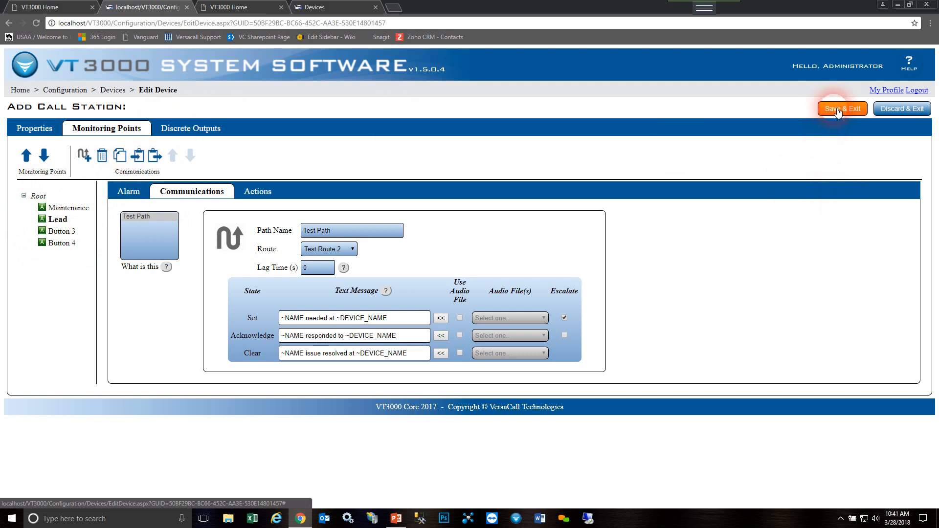
left_click(837, 111)
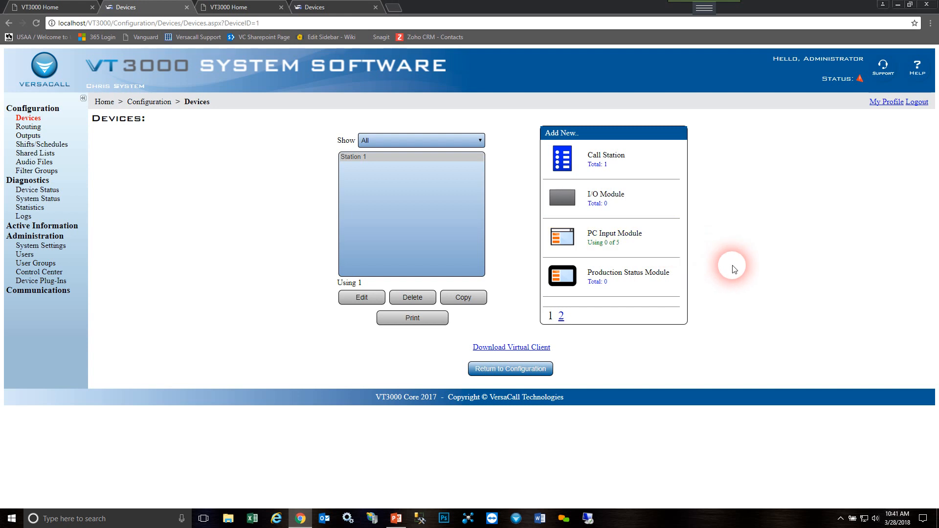
Add a new Production Status Module device and name it Test PSM 1
left_click(669, 286)
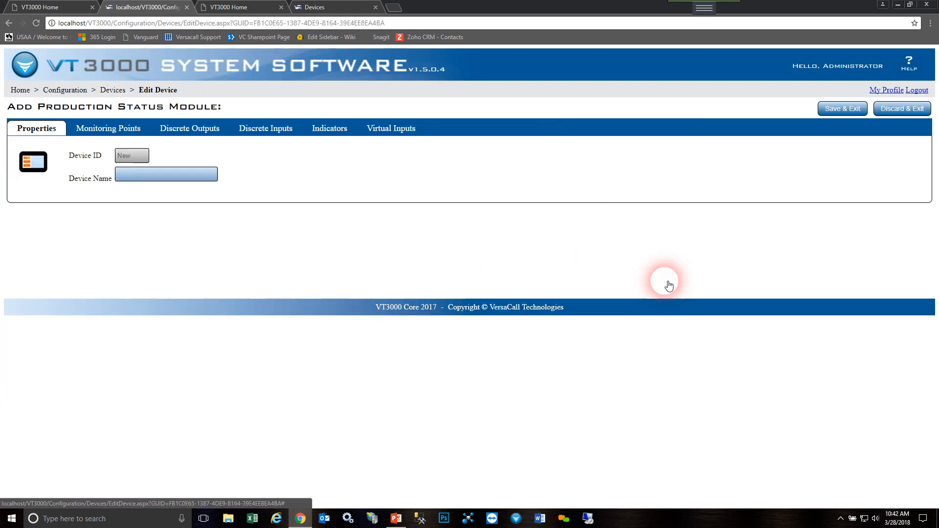
left_click(132, 179)
left_click(528, 190)
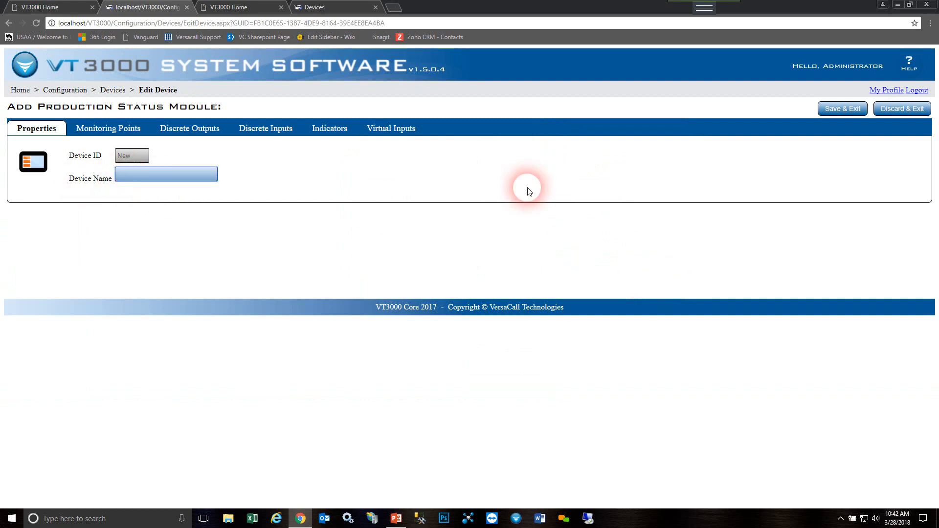
type("Test PSM 1")
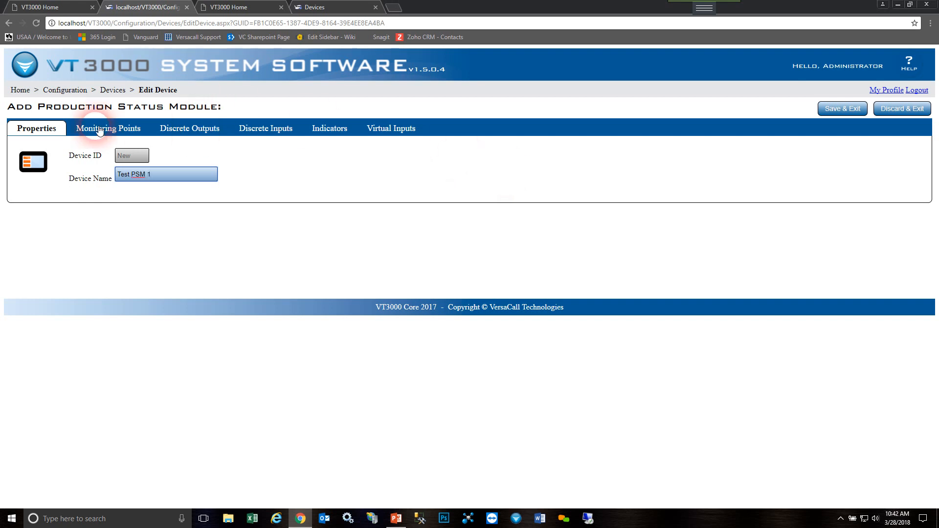
left_click(73, 173)
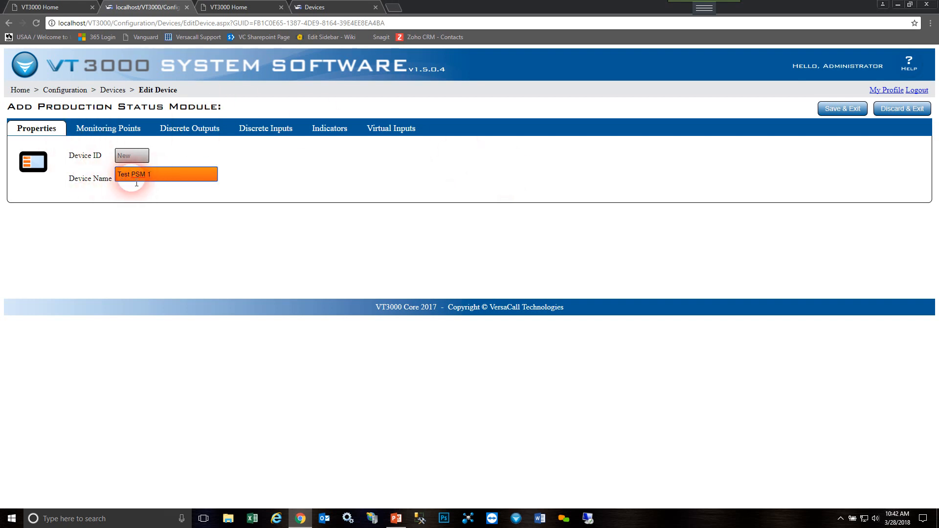
Add a Maintenance alarm to the module's monitoring points with mode Tri-State w/ Reason on Ack and color Blue
left_click(112, 130)
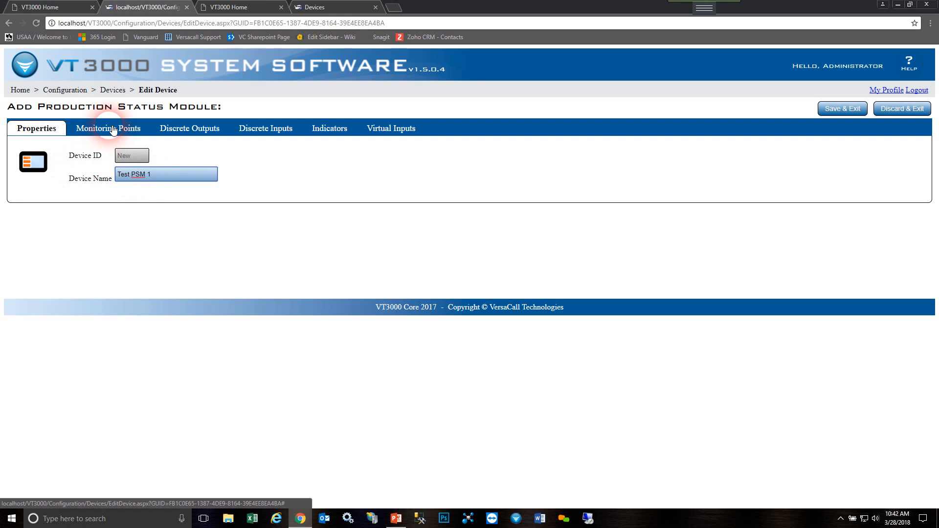
left_click(177, 134)
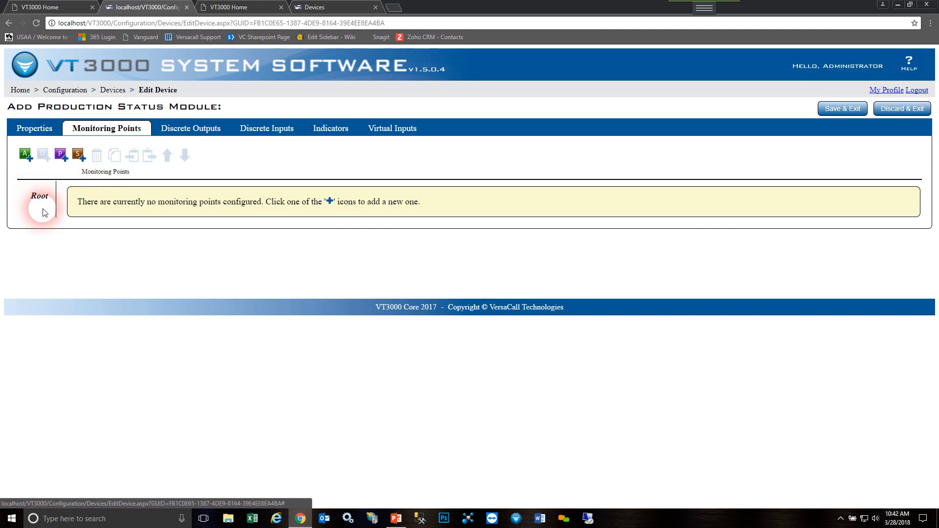
left_click(26, 156)
left_click(229, 241)
type("Maintenance")
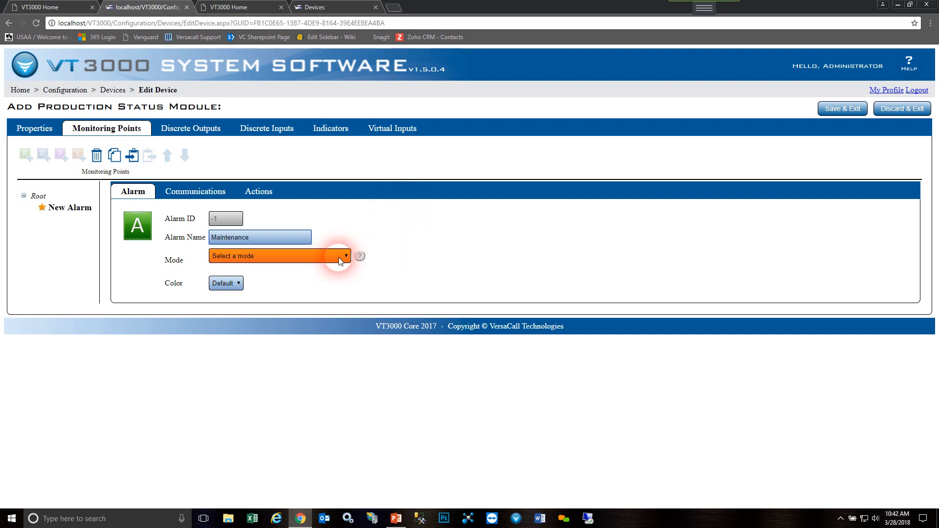
left_click(305, 257)
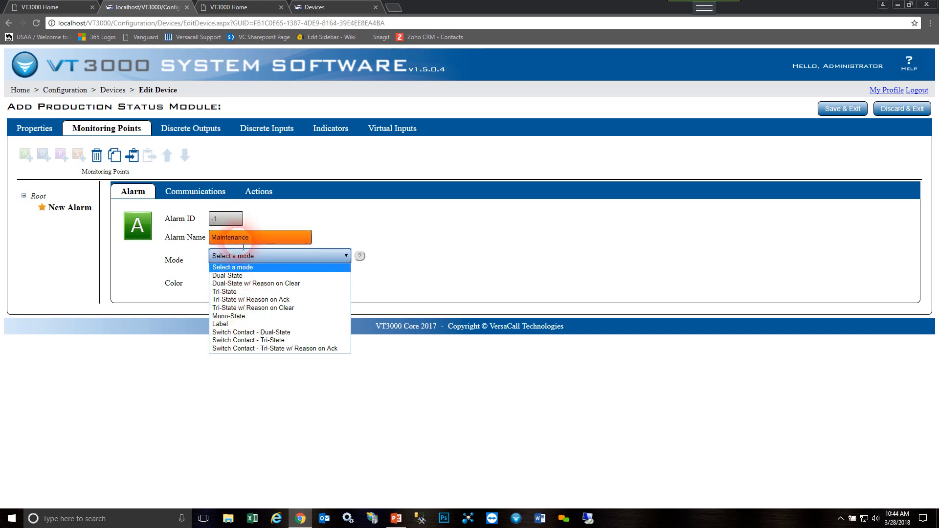
left_click(270, 300)
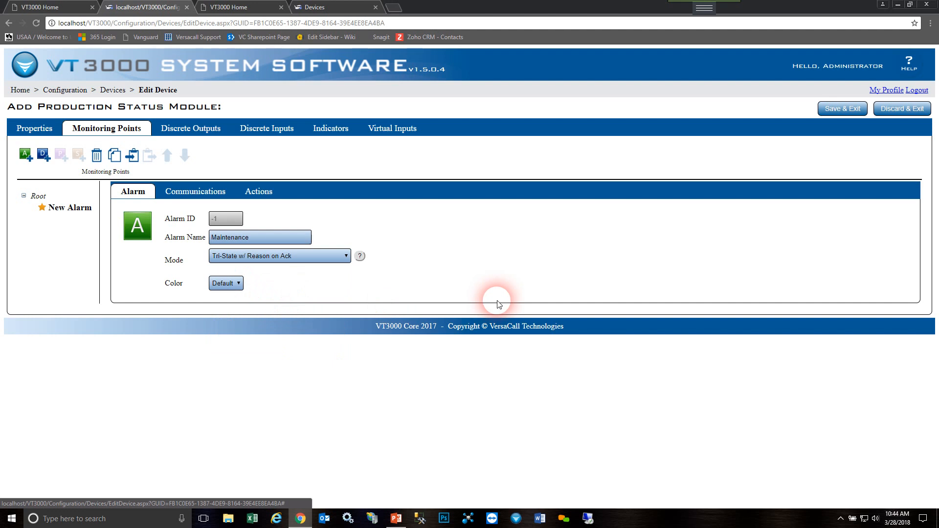
left_click(239, 284)
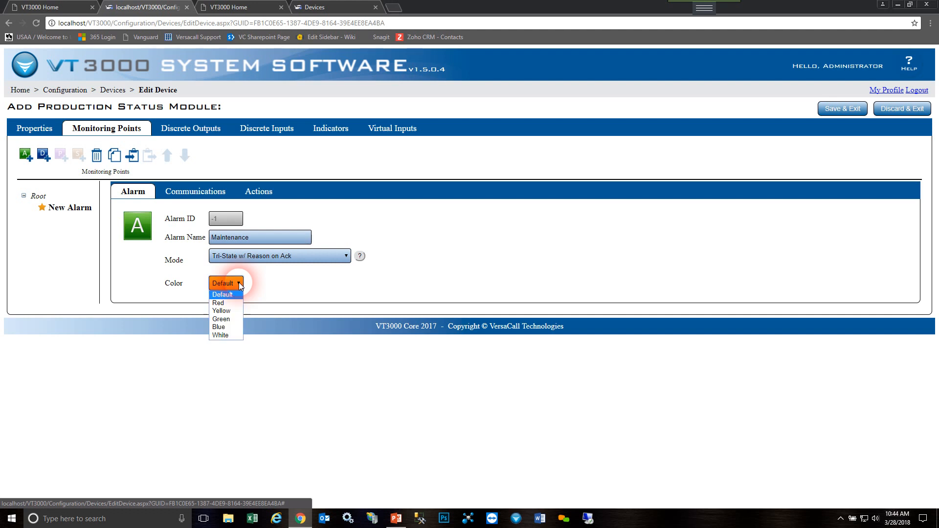
left_click(226, 328)
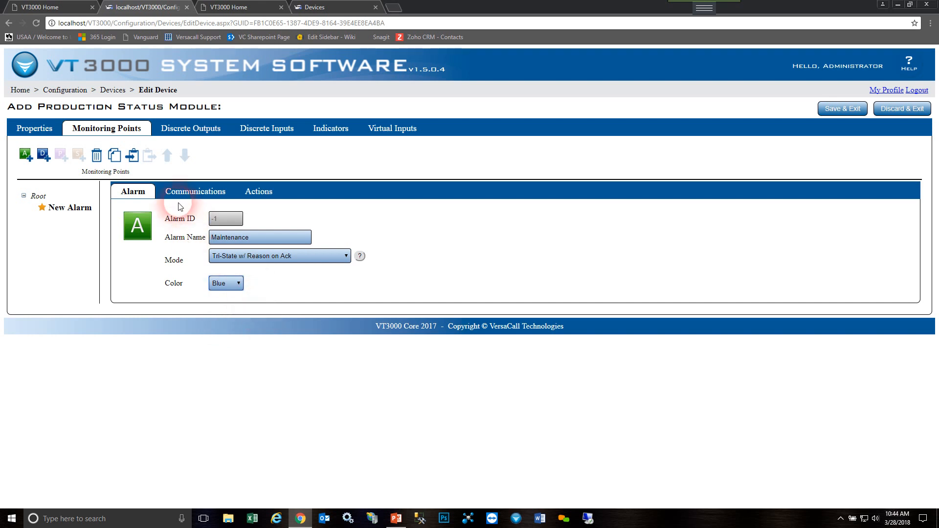
Add a communication path to the Maintenance alarm using Test Route 1, with the default Set, Acknowledge and Clear text messages
left_click(194, 196)
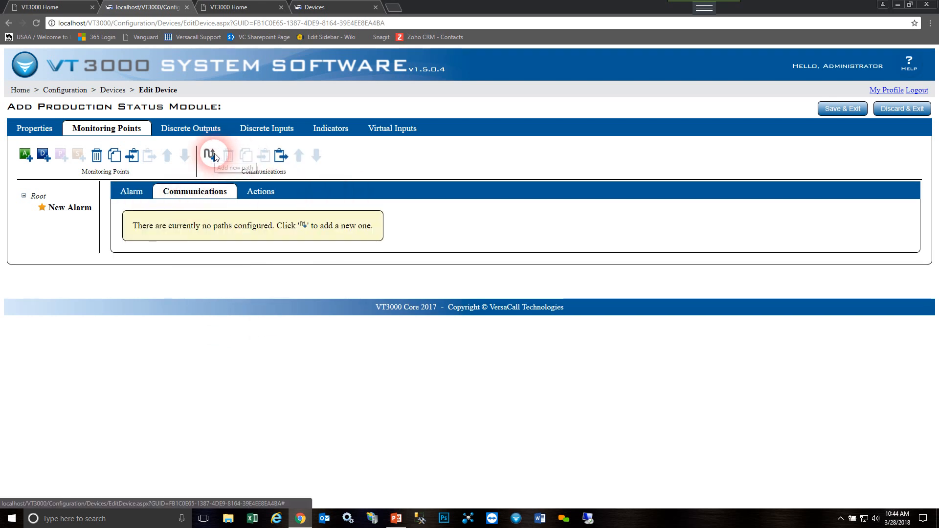
left_click(211, 156)
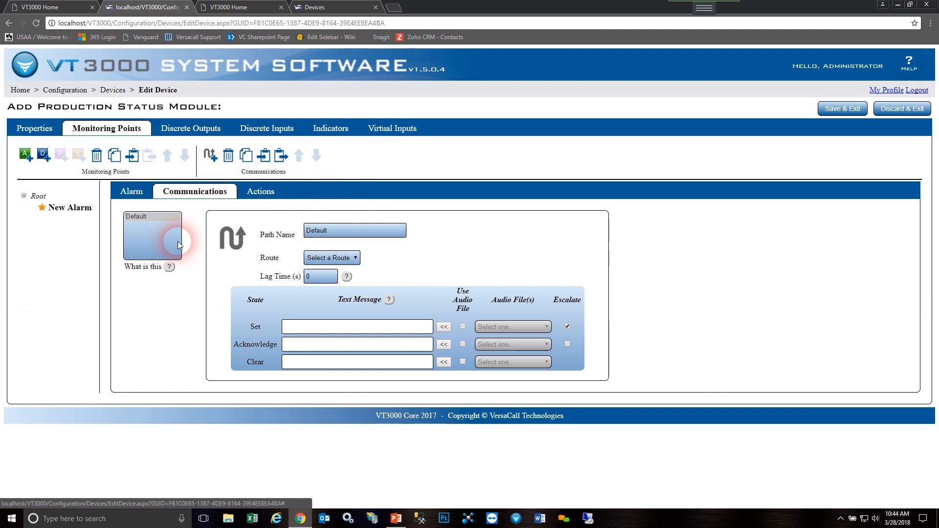
left_click(335, 257)
left_click(337, 277)
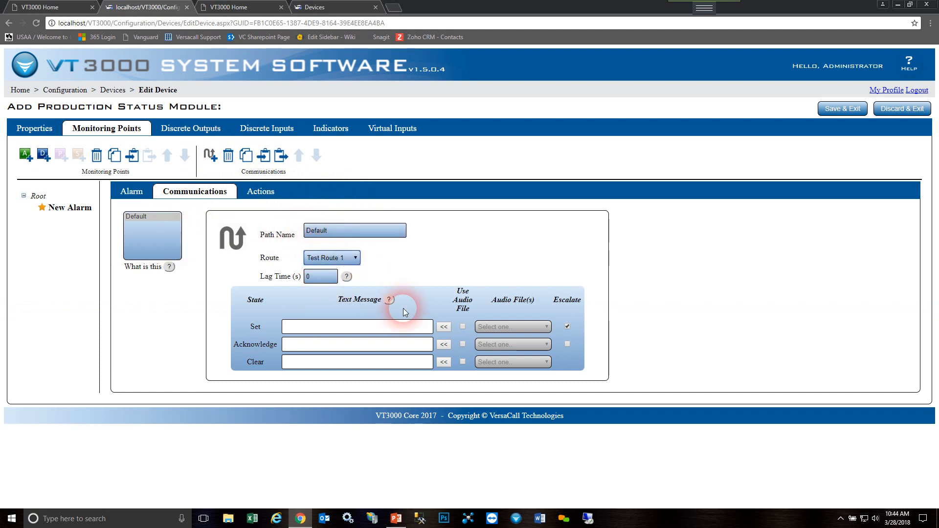
left_click(444, 327)
left_click(445, 344)
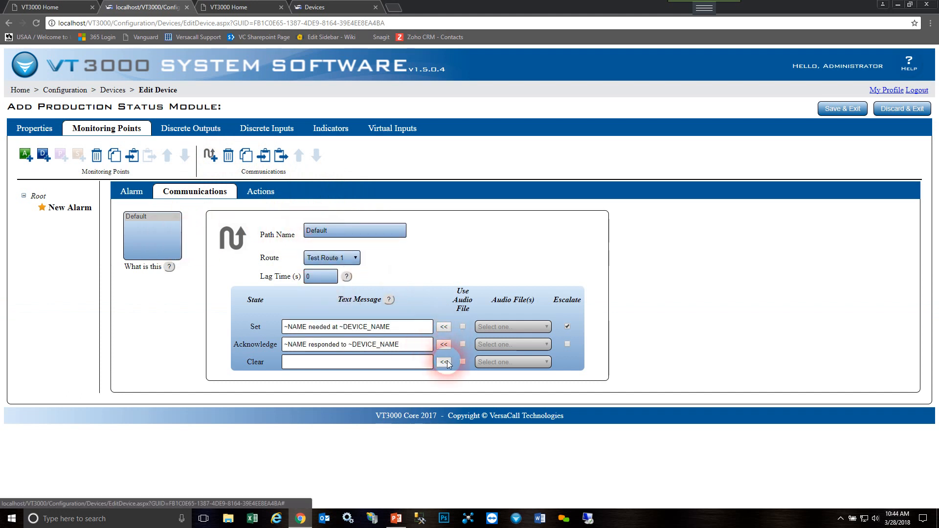
left_click(444, 361)
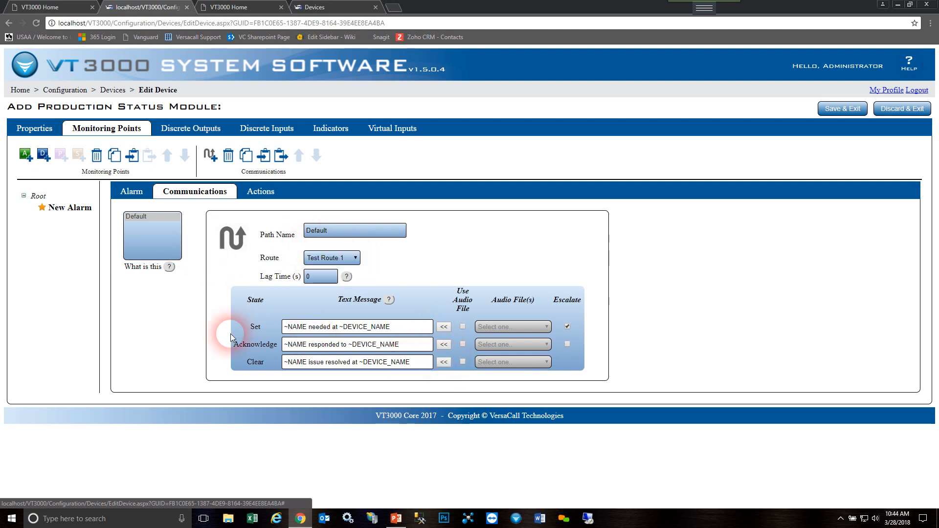
left_click(39, 196)
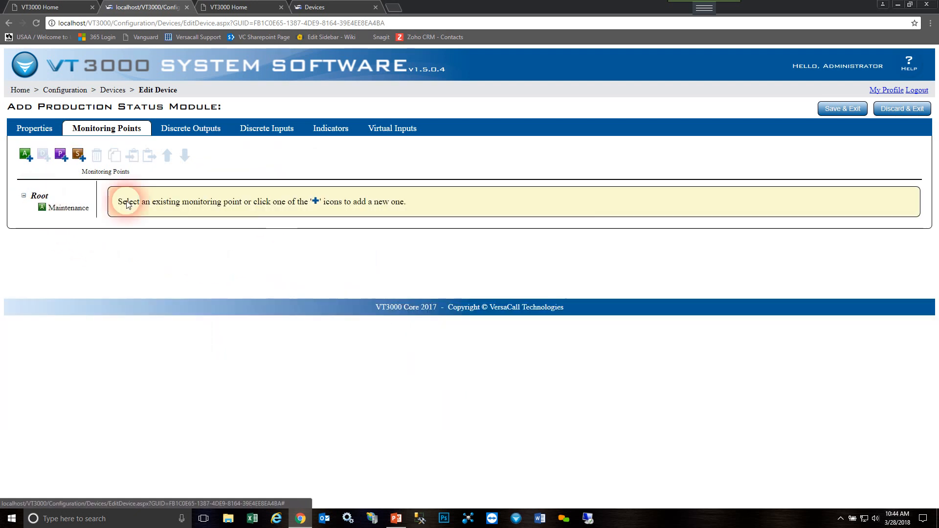
Add a sub-alarm beneath Maintenance named Briken Belt with the mode Reason on Ack
left_click(71, 216)
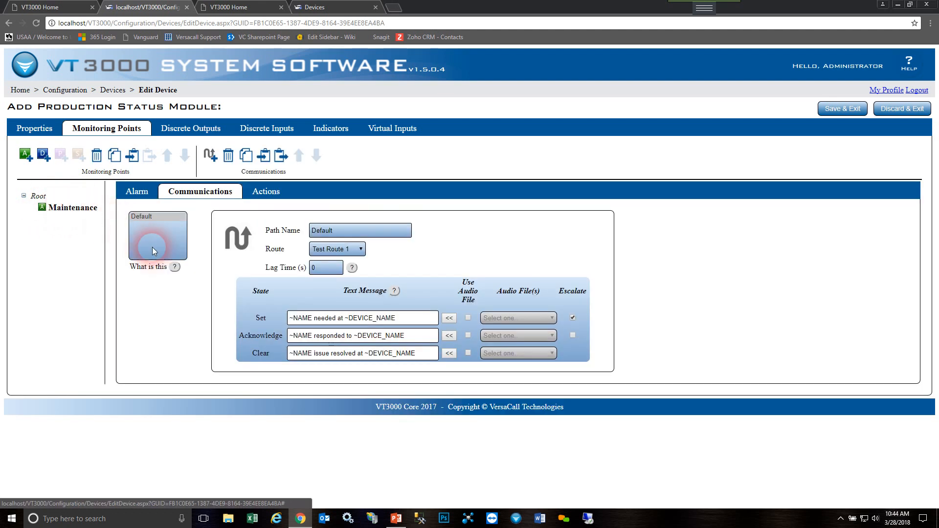
left_click(138, 204)
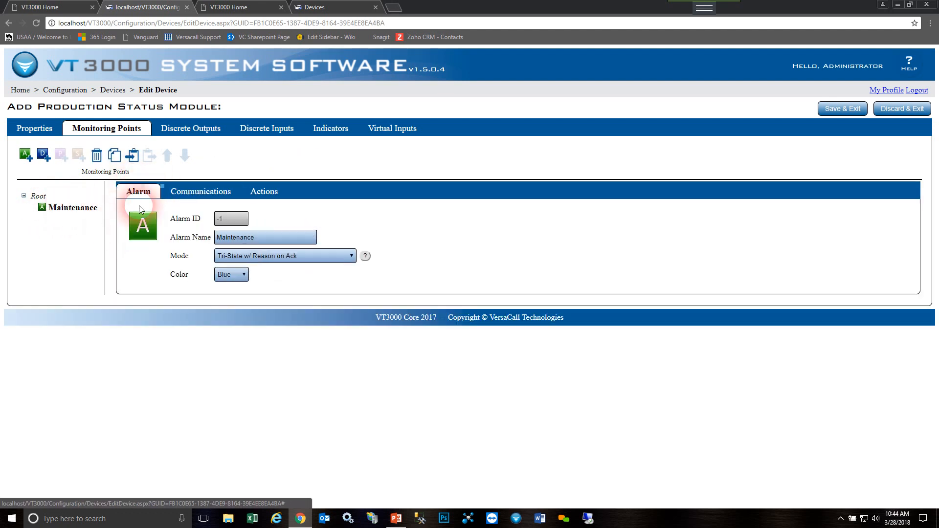
left_click(268, 260)
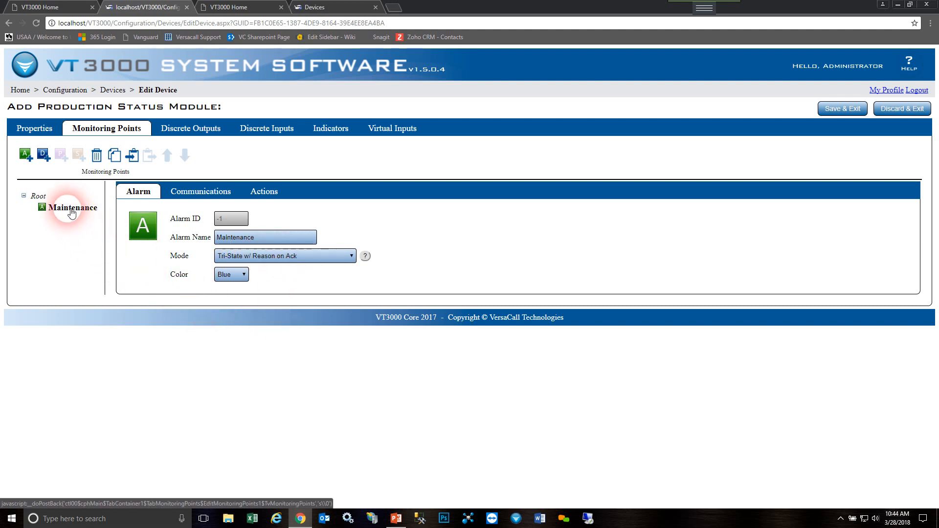
left_click(26, 155)
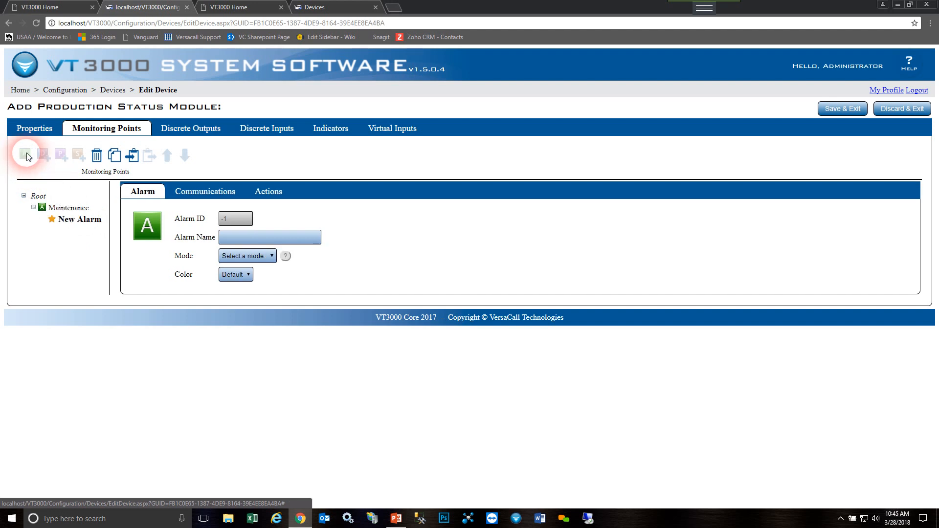
left_click(168, 346)
left_click(251, 255)
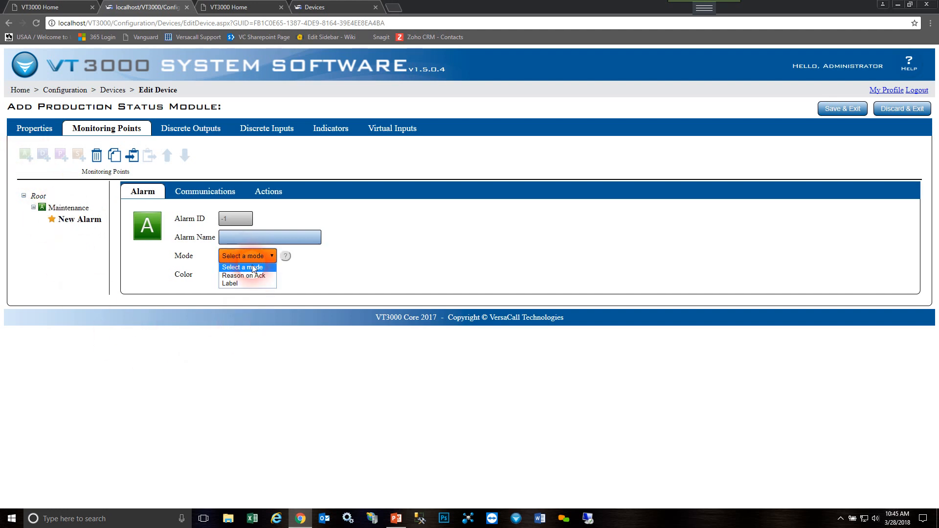
left_click(255, 279)
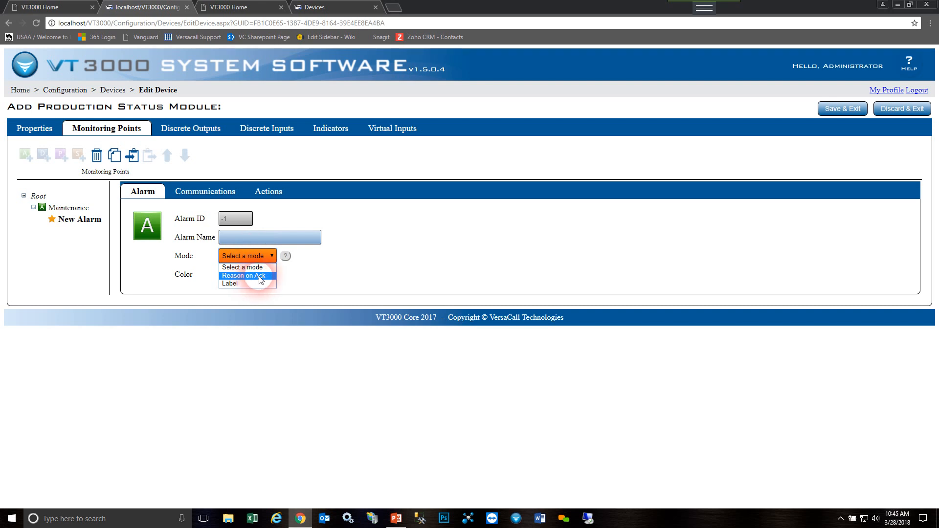
left_click(261, 280)
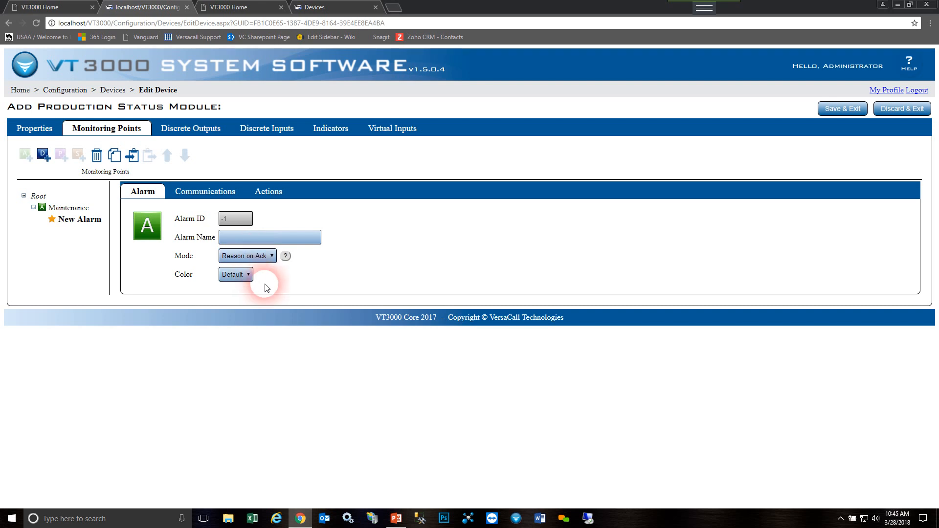
left_click(240, 236)
type("Briken Belt")
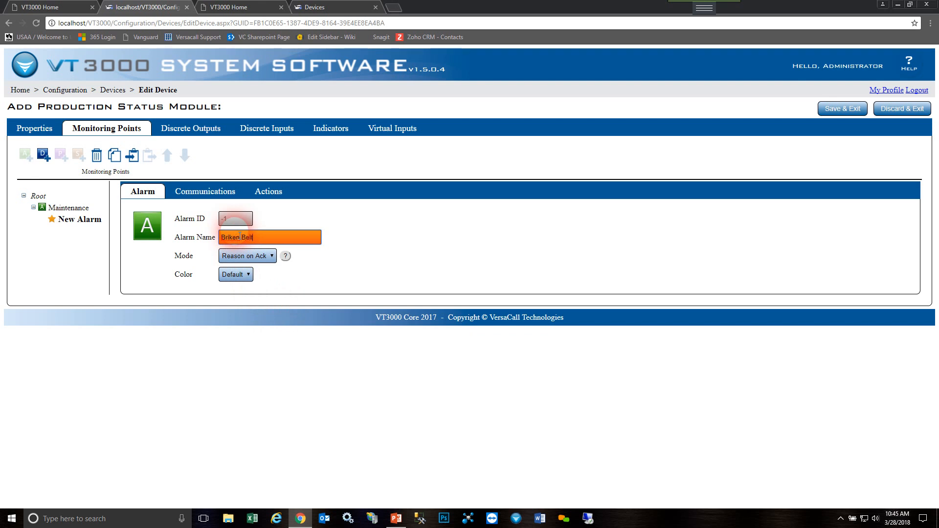
Correct the spelling of the sub-alarm's name to Broken Belt
left_click(76, 208)
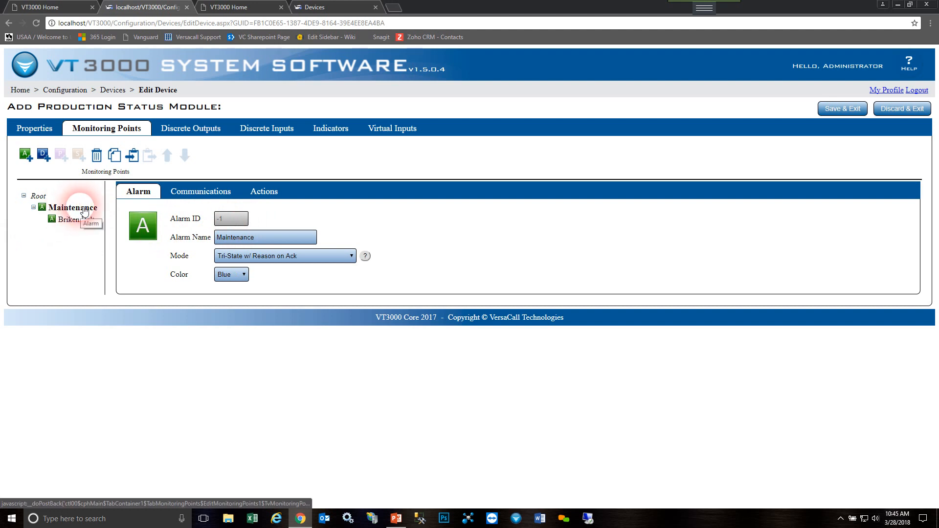
left_click(81, 227)
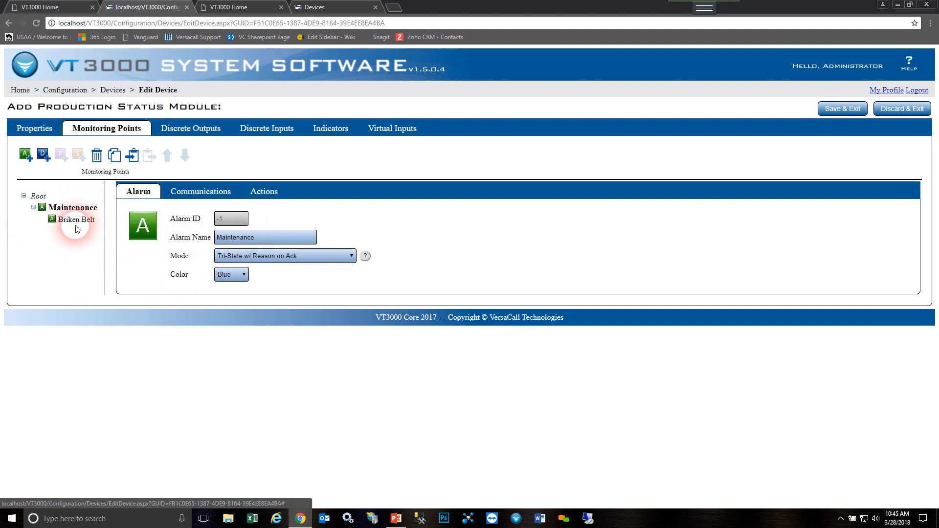
left_click(77, 223)
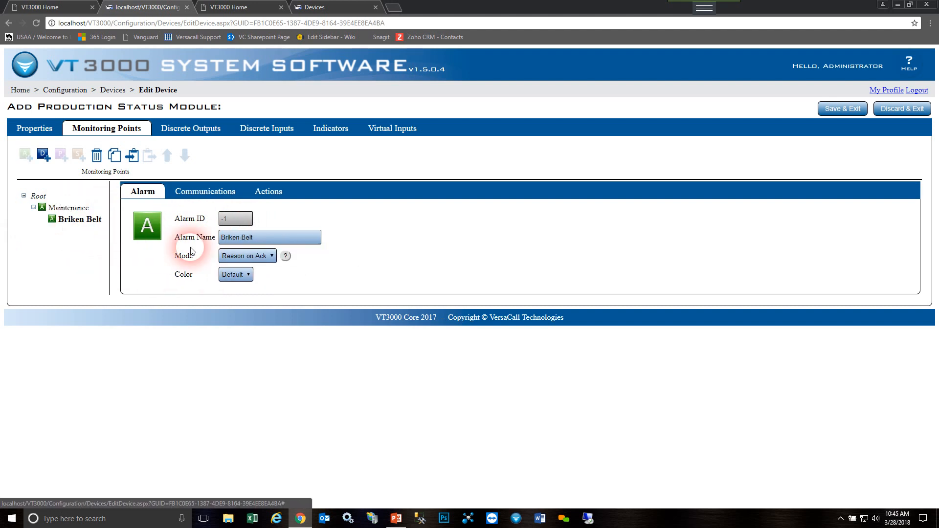
left_click(229, 238)
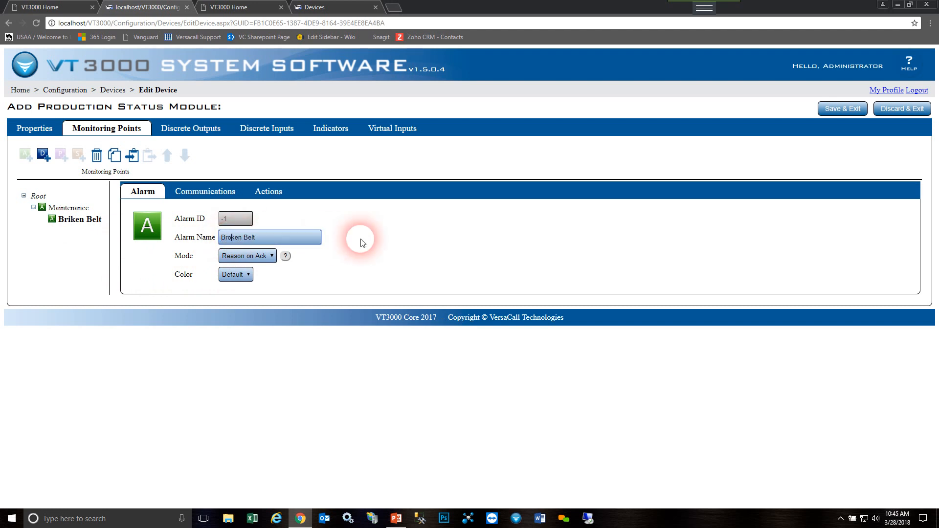
Complete the Broken Belt name with the letter o and commit it by switching between Maintenance and its sub-alarm
type("o")
left_click(69, 209)
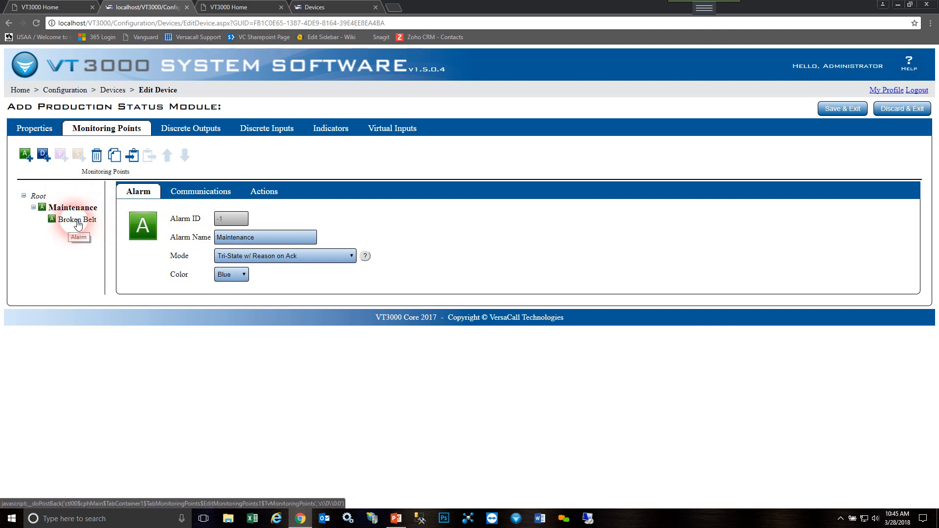
left_click(78, 220)
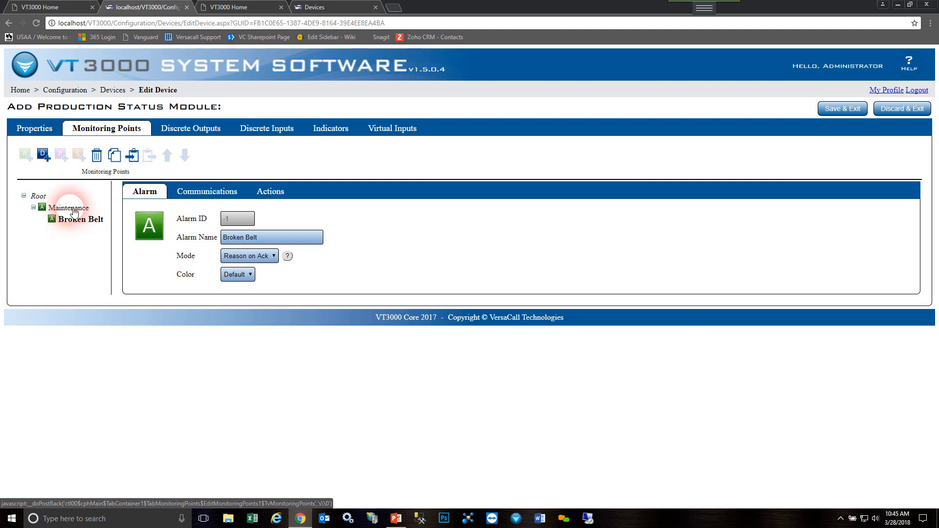
Add a second sub-alarm beneath Maintenance named Stripped Bolt with the mode Reason on Ack
left_click(64, 208)
left_click(26, 155)
left_click(233, 238)
type("Stripped")
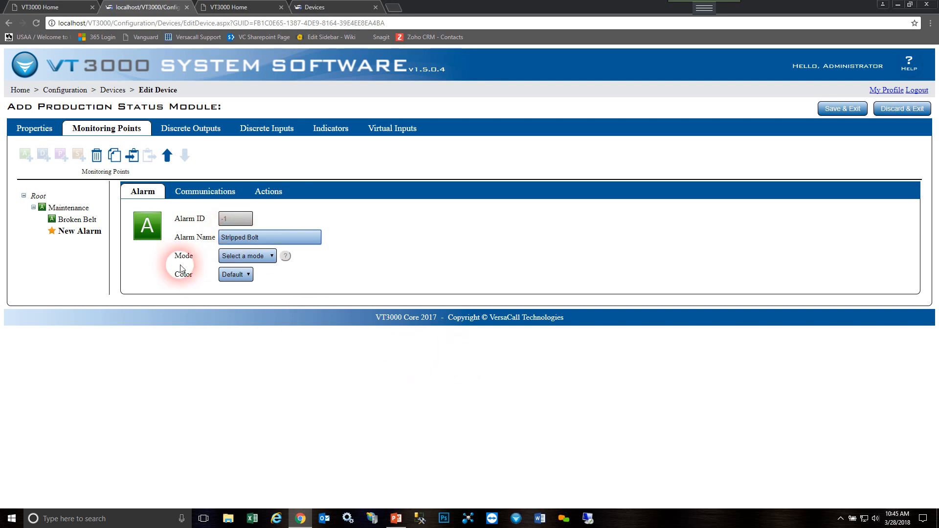
left_click(262, 257)
left_click(261, 276)
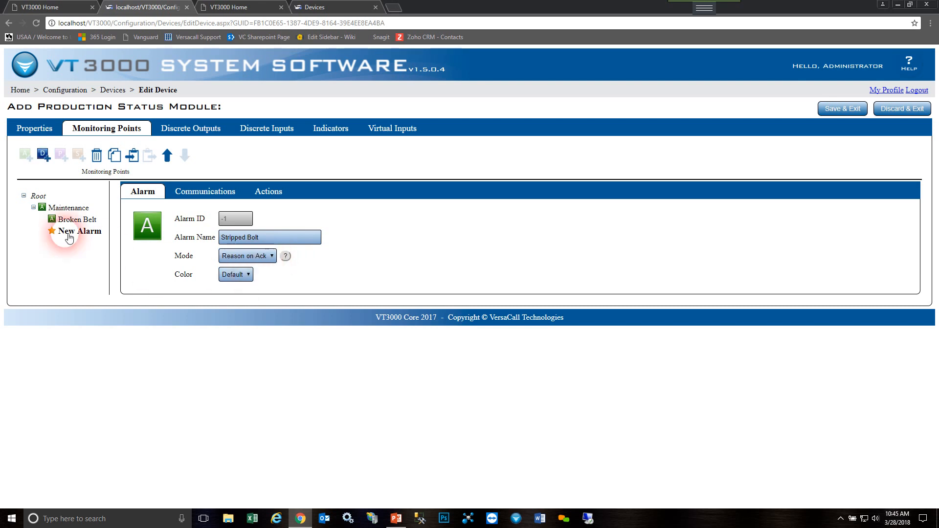
left_click(78, 219)
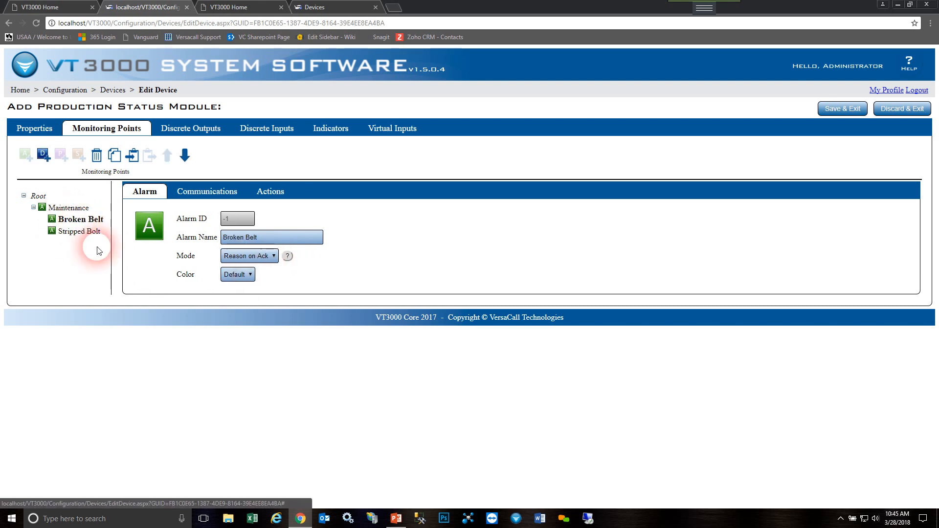
Add an alarm named Station 1 at the root level of the monitoring points with the mode Label
left_click(40, 212)
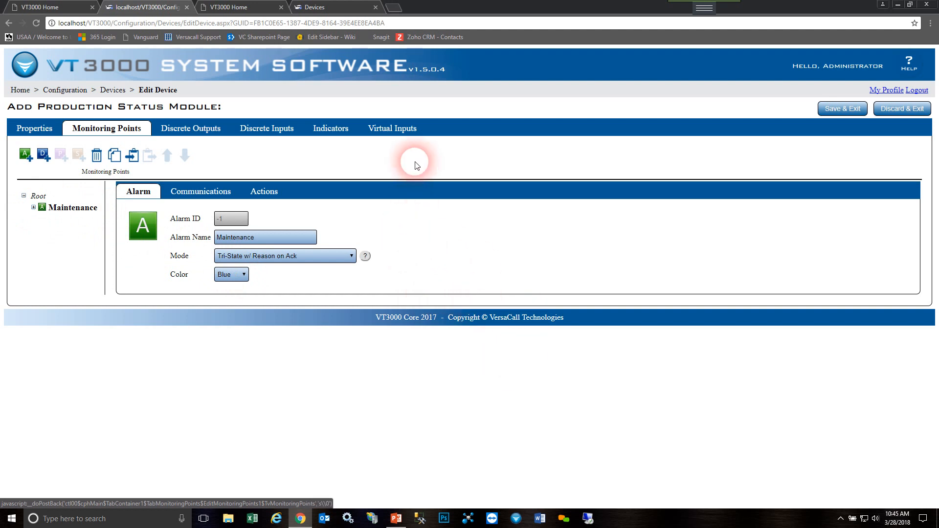
left_click(38, 198)
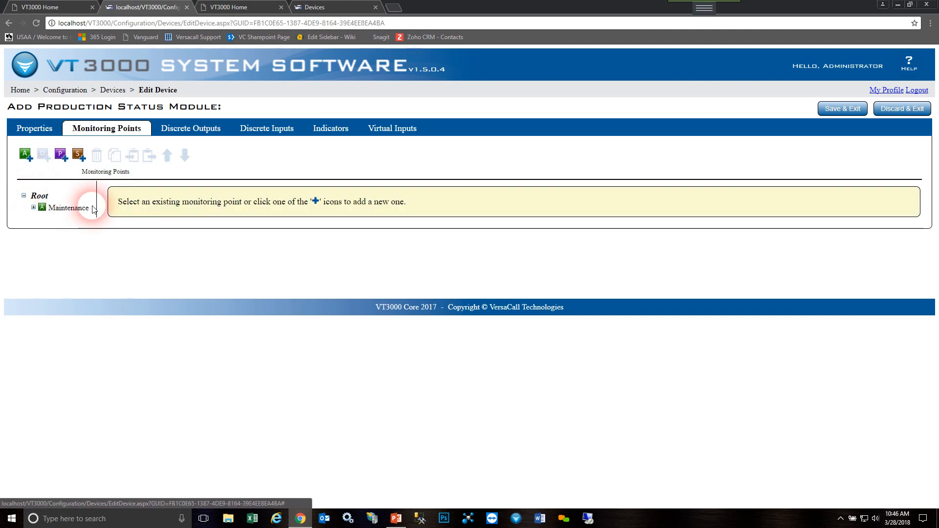
left_click(27, 157)
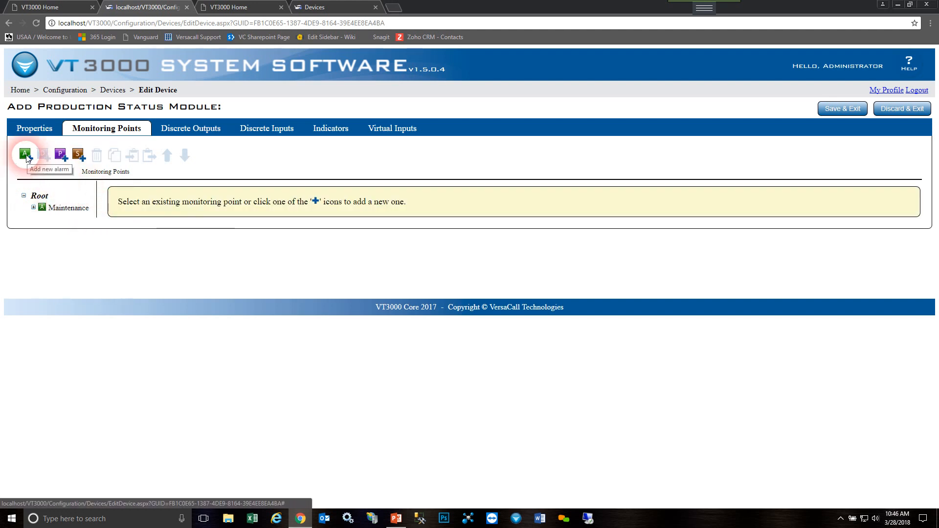
left_click(27, 157)
left_click(224, 239)
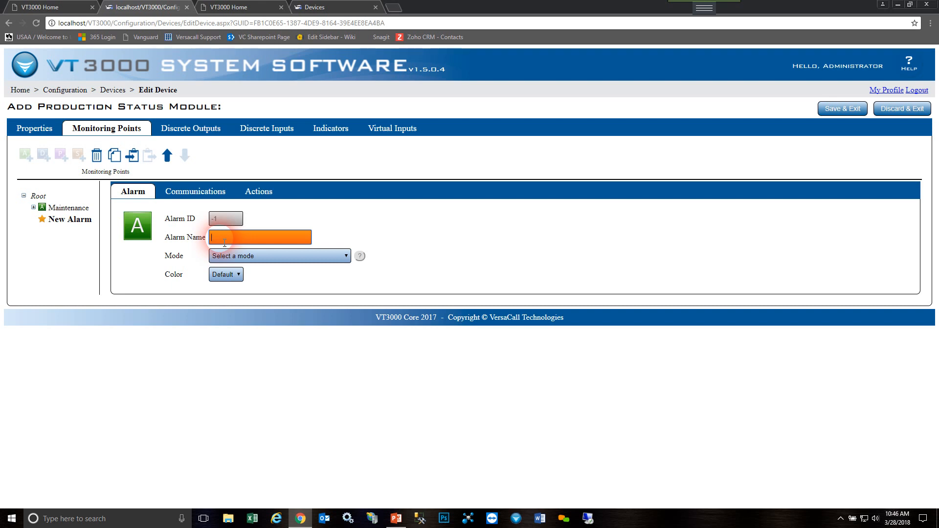
type("Station 1")
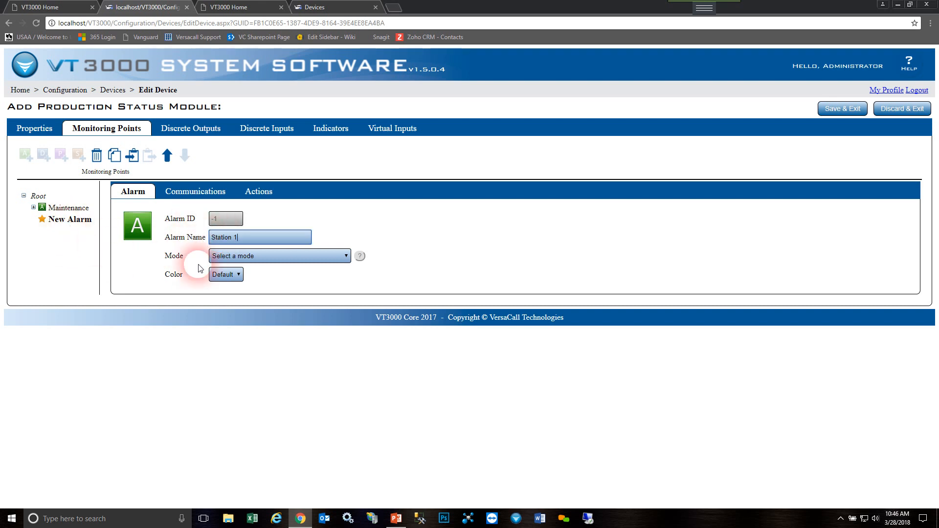
left_click(263, 256)
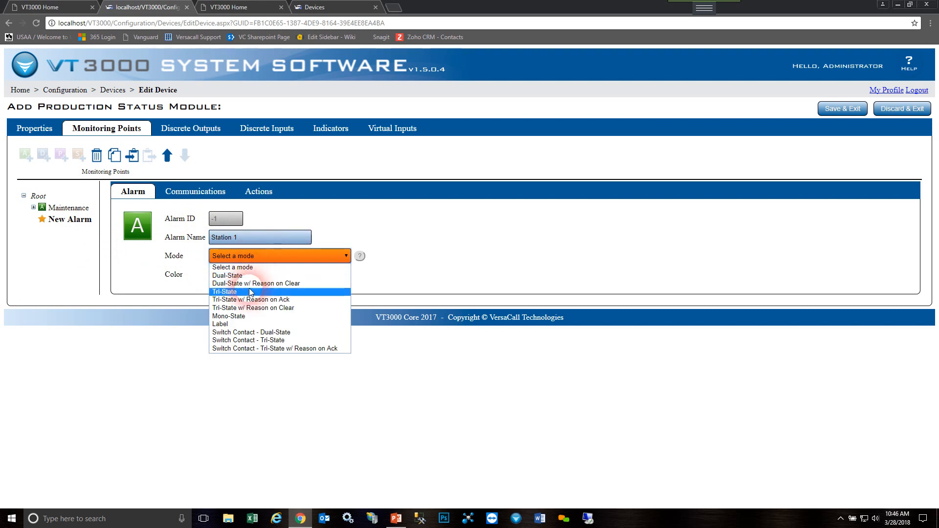
left_click(246, 324)
left_click(64, 205)
left_click(68, 222)
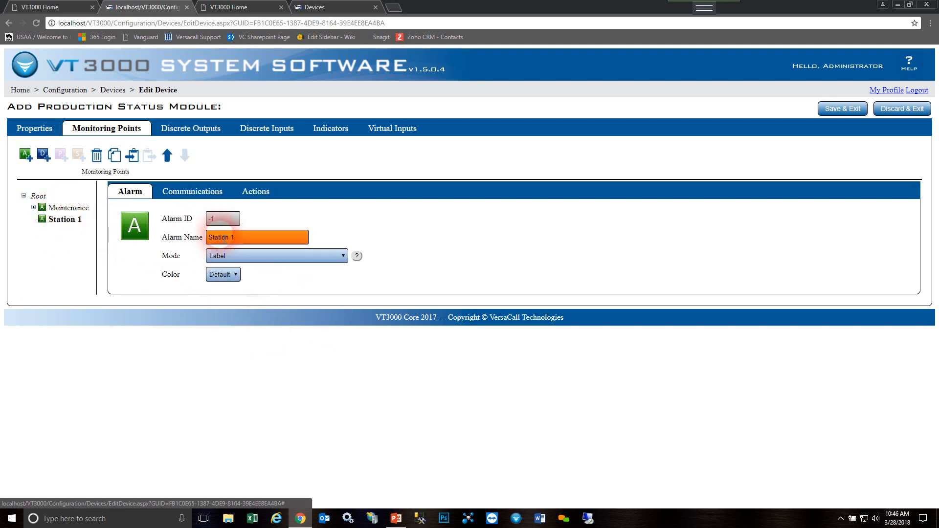
Add a sub-alarm beneath Station 1 named Maintenance with mode Tri-State and color Red
left_click(25, 155)
left_click(242, 239)
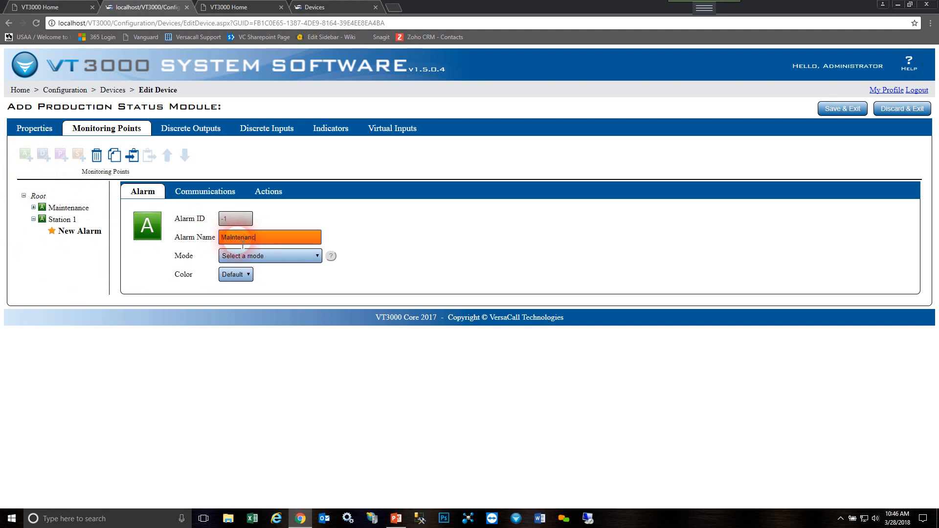
left_click(288, 257)
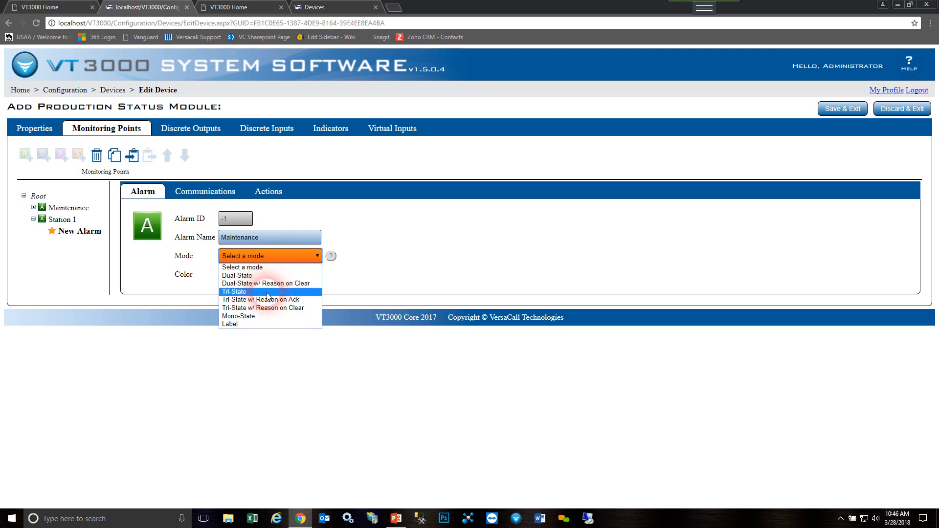
left_click(245, 292)
left_click(234, 274)
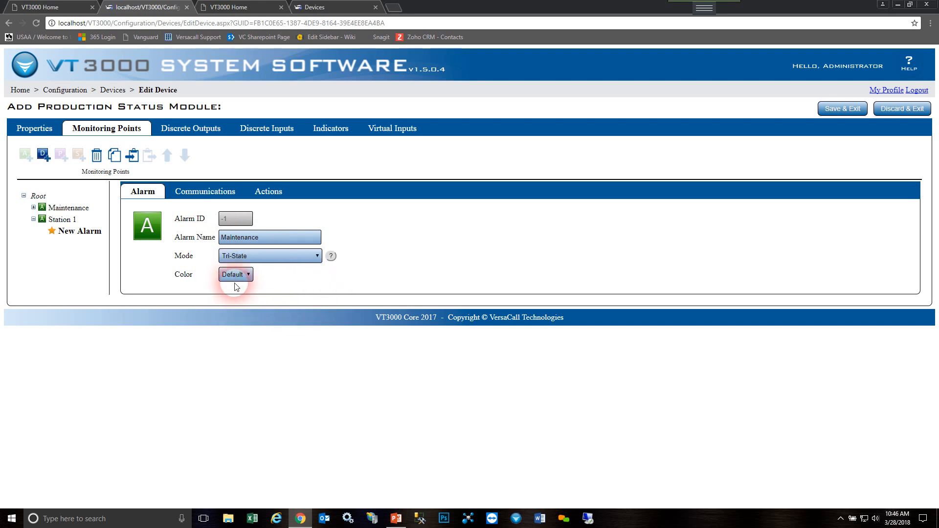
left_click(230, 294)
left_click(81, 234)
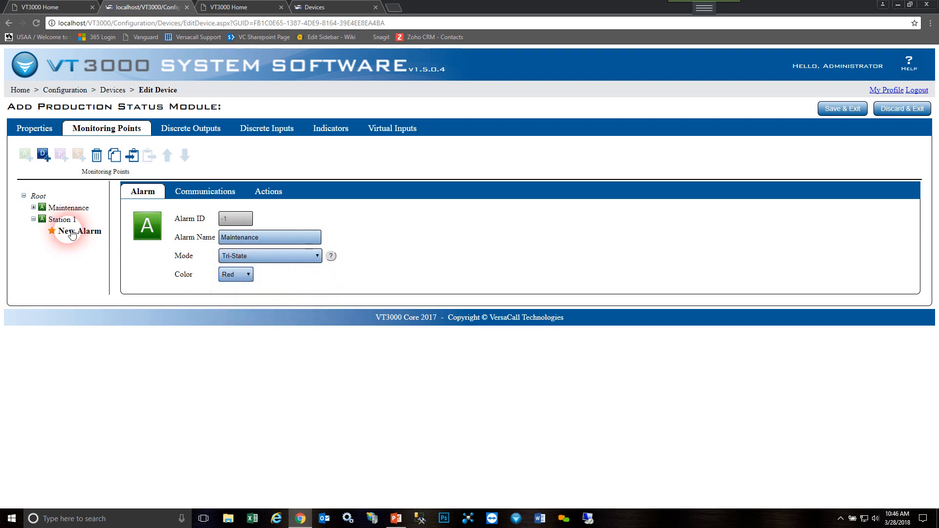
Add another sub-alarm beneath Station 1 named Supervisor with mode Tri-State and color Red
left_click(26, 156)
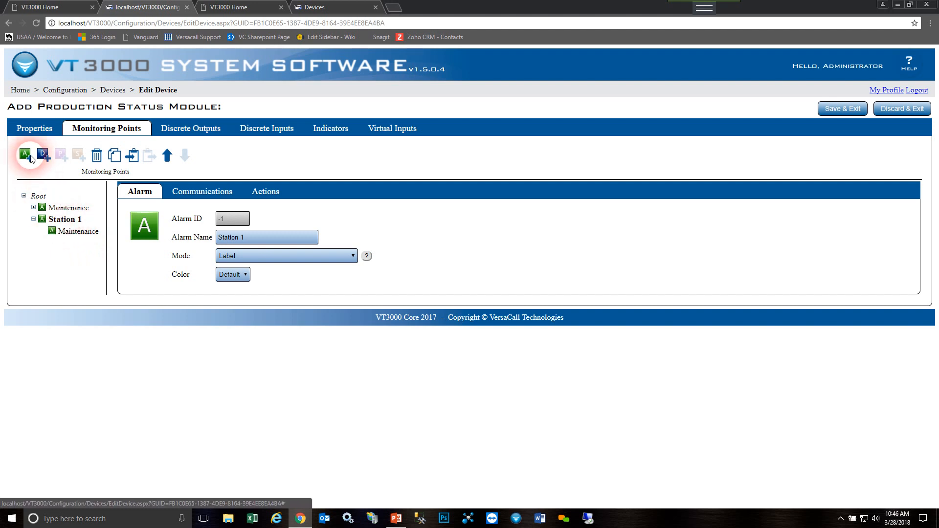
left_click(252, 237)
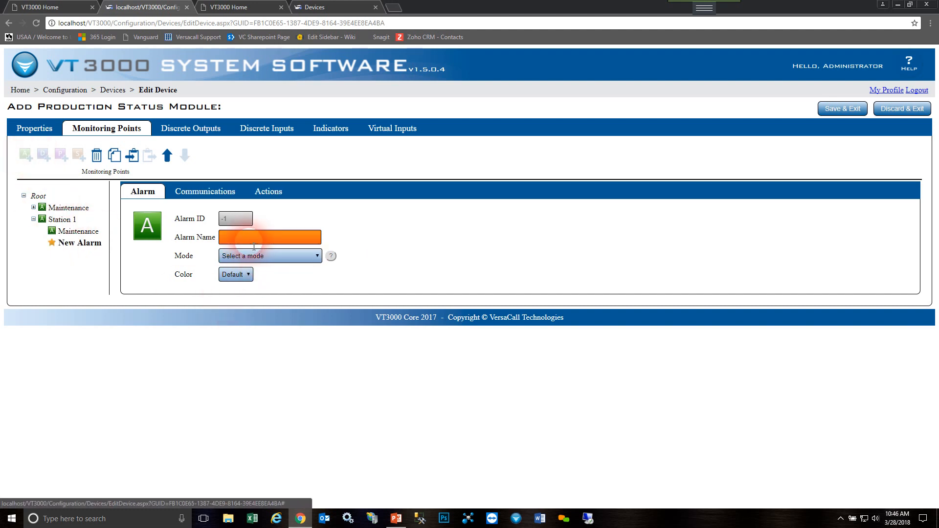
type("Supervisor")
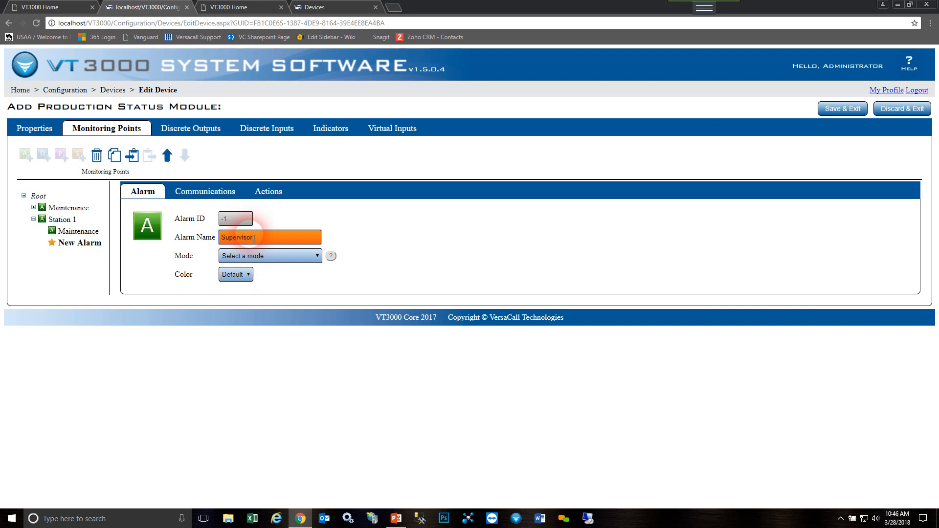
left_click(280, 252)
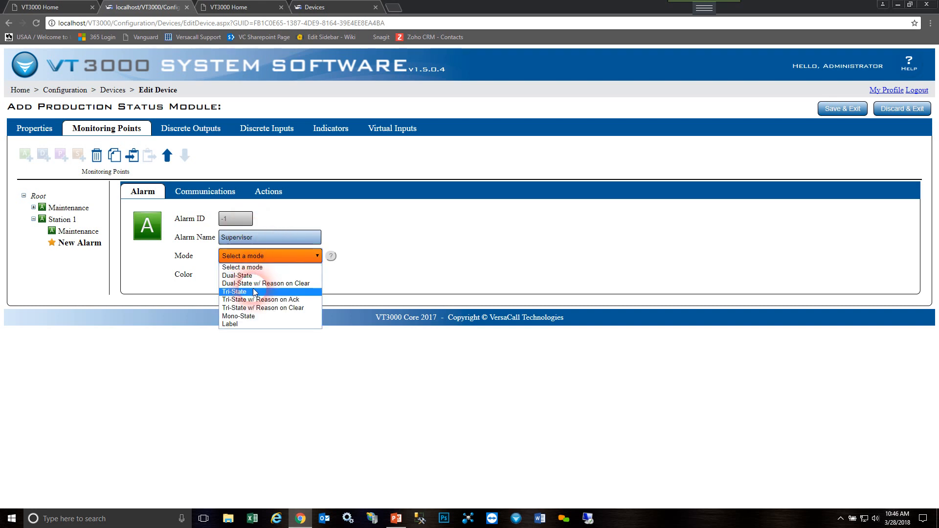
left_click(254, 292)
left_click(235, 275)
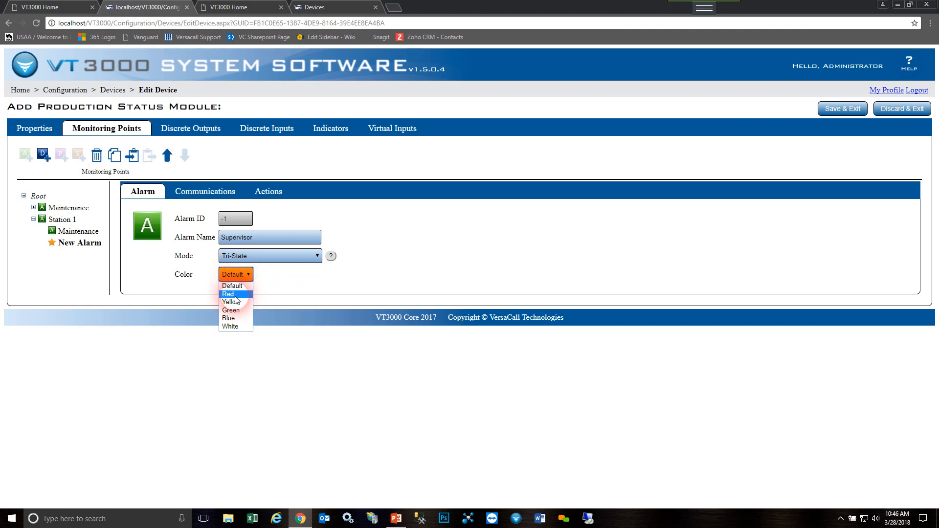
left_click(228, 294)
left_click(78, 231)
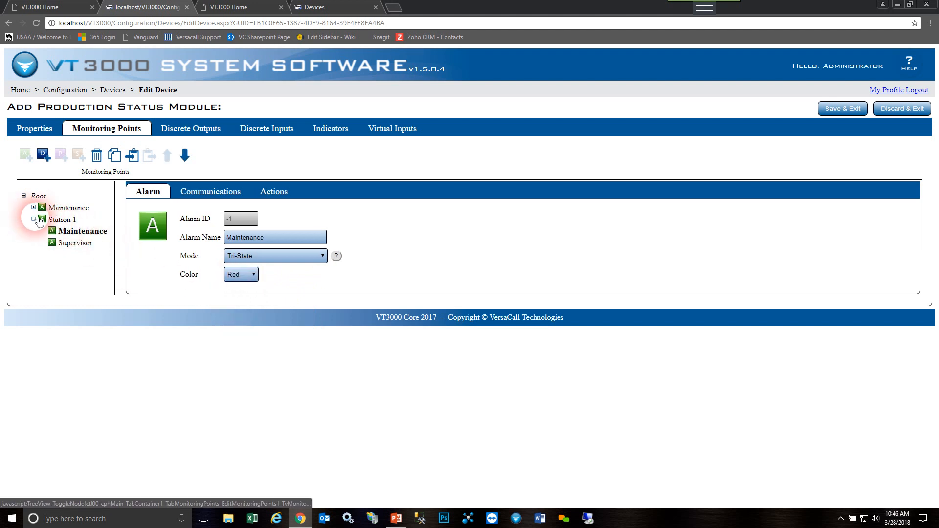
Review the sub-alarms grouped under Station 1, and save the Production Status Module back to the device list
left_click(34, 220)
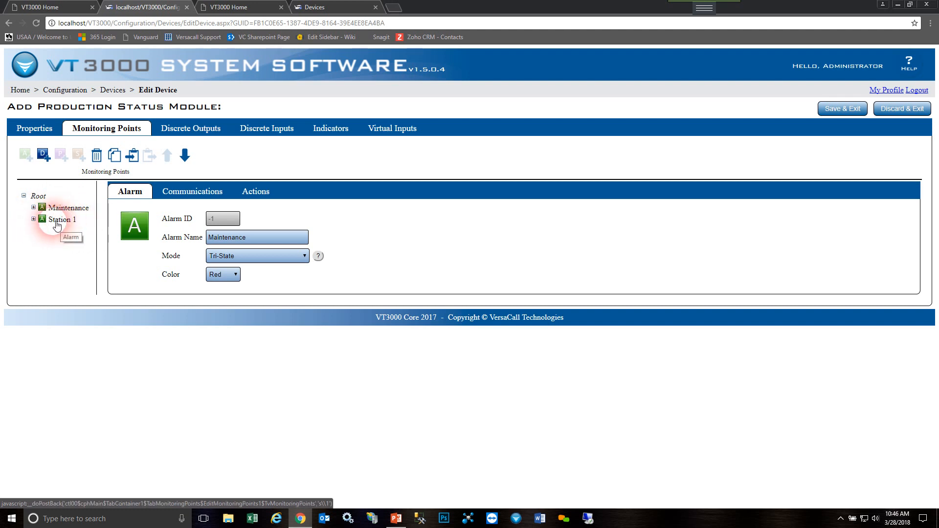
left_click(33, 220)
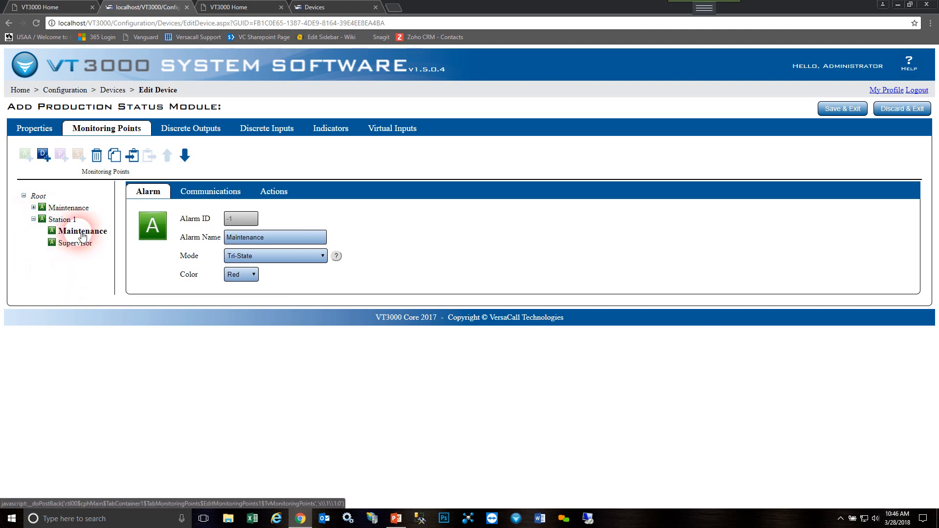
left_click(76, 243)
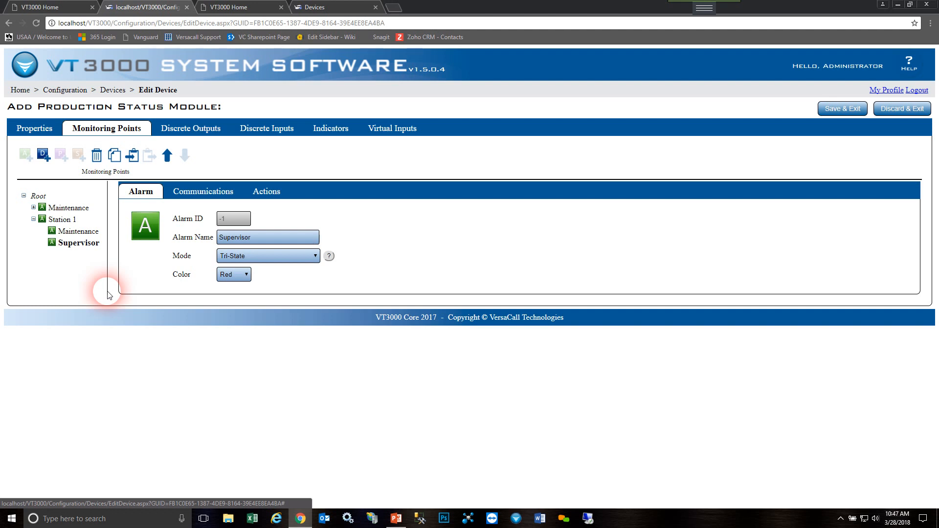
left_click(33, 220)
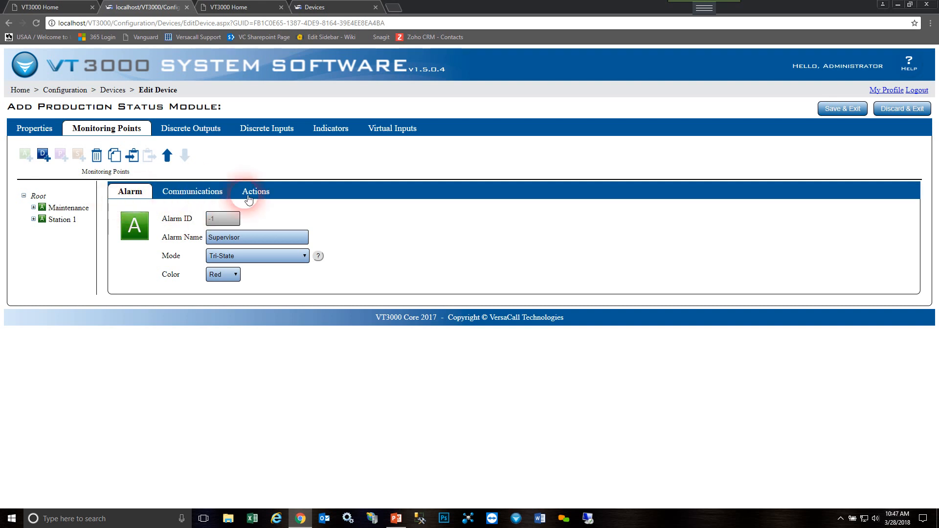
left_click(842, 108)
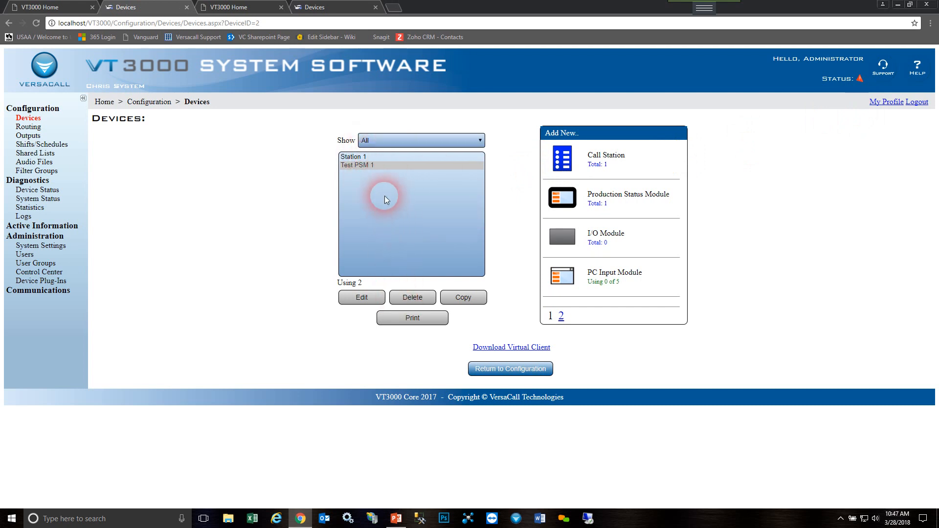
Copy the Station 1 call station, name the copy Station 2 and save it
left_click(353, 158)
left_click(362, 167)
left_click(363, 159)
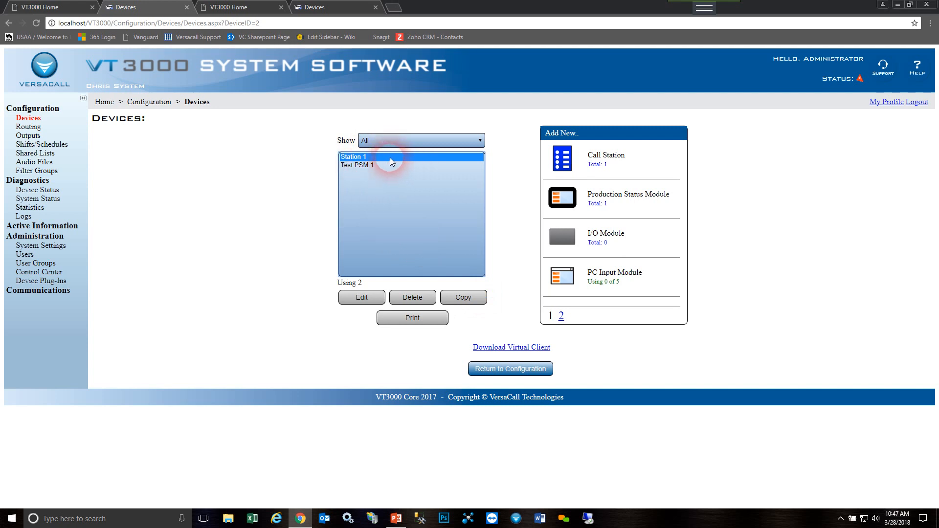
left_click(477, 299)
left_click(177, 177)
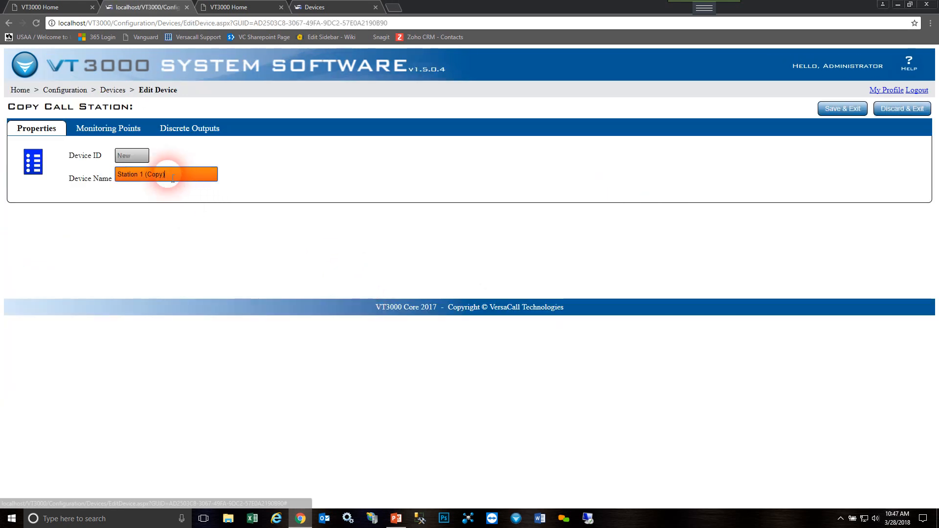
left_click_drag(177, 177, 140, 175)
type("2")
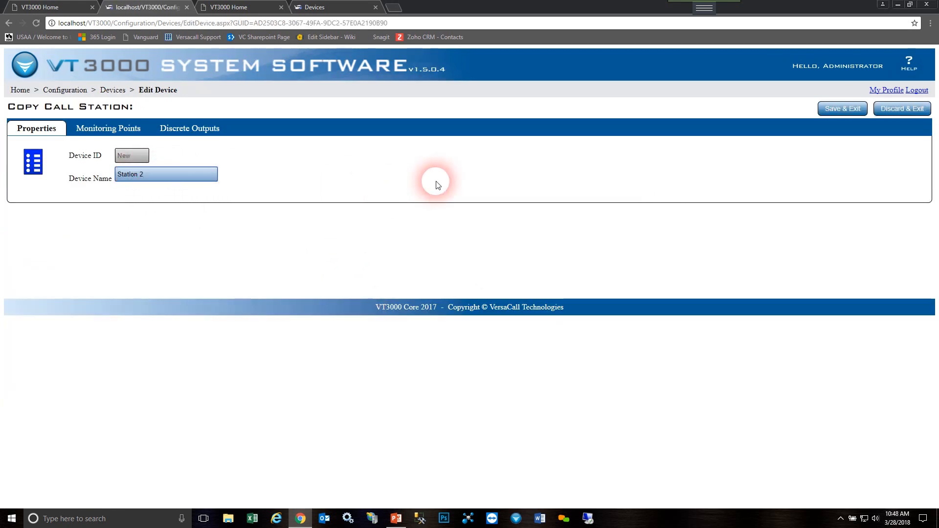
left_click(837, 112)
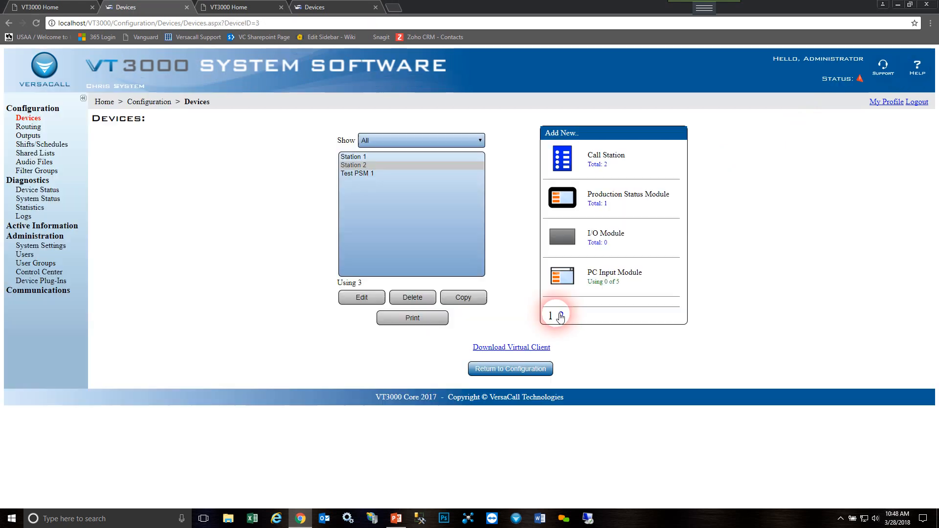
left_click(362, 157)
left_click(374, 166)
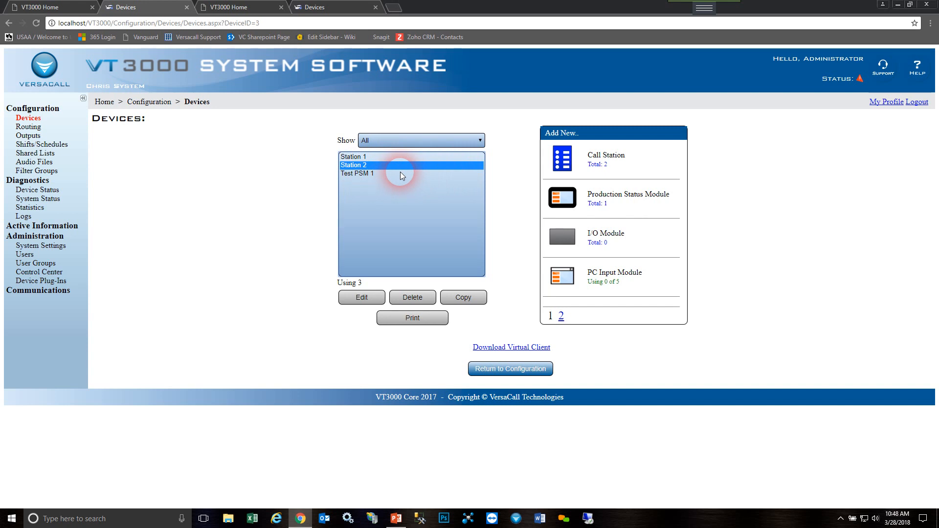
left_click(394, 156)
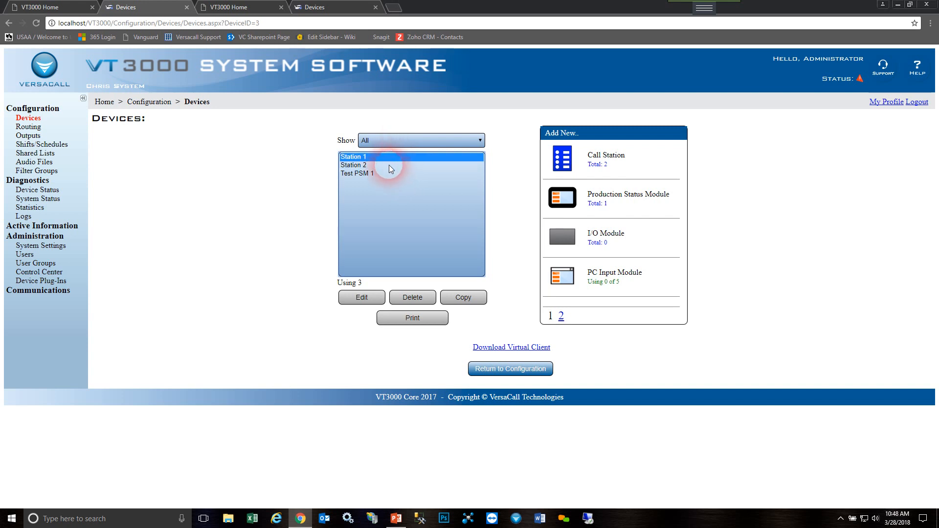
left_click(389, 165)
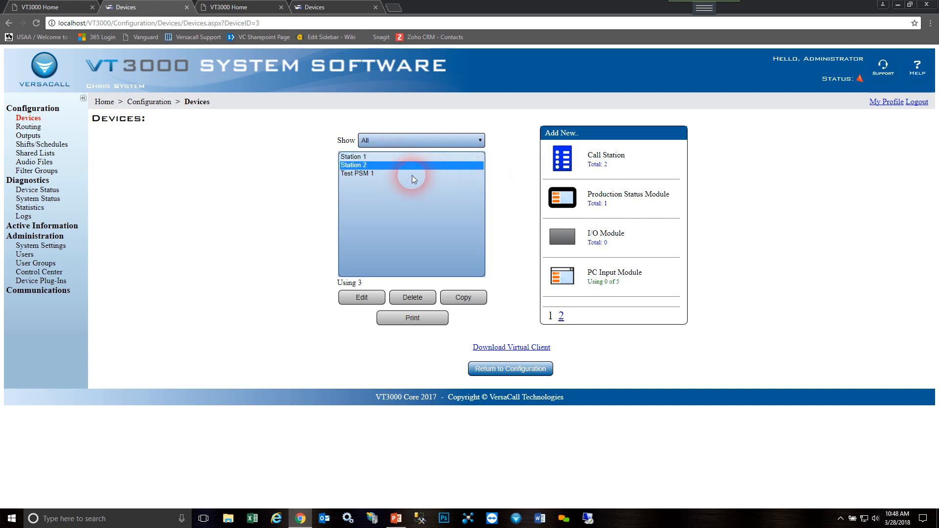
left_click(356, 174)
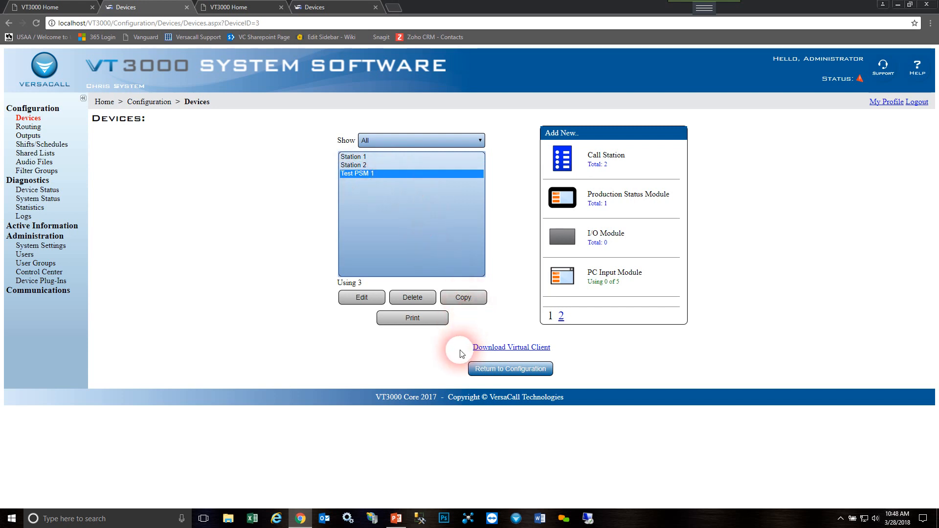
Generate the printable details report for the Station 1 device
left_click(362, 157)
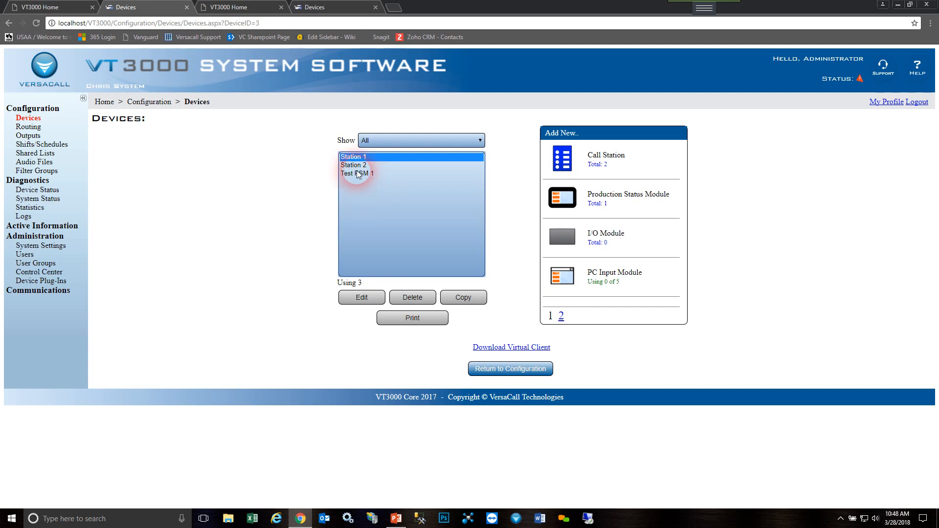
left_click(359, 174, "ctrl")
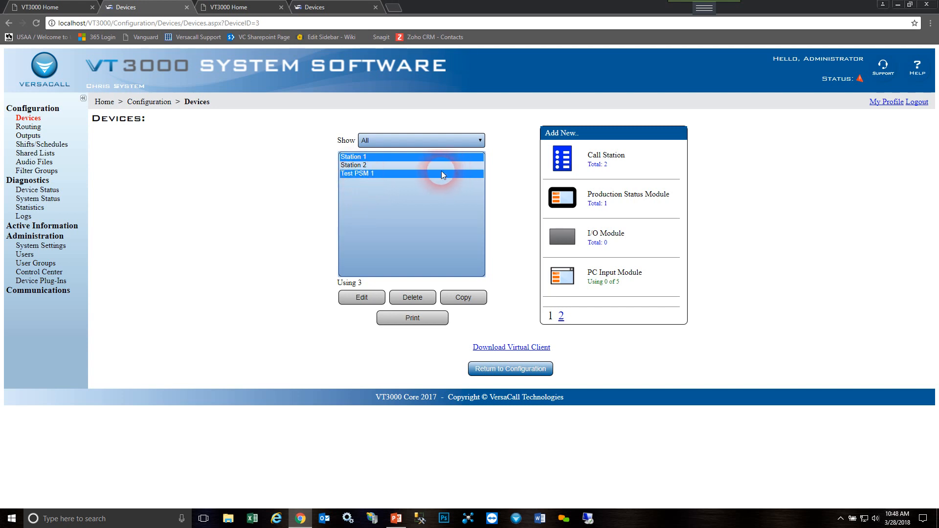
left_click(362, 158)
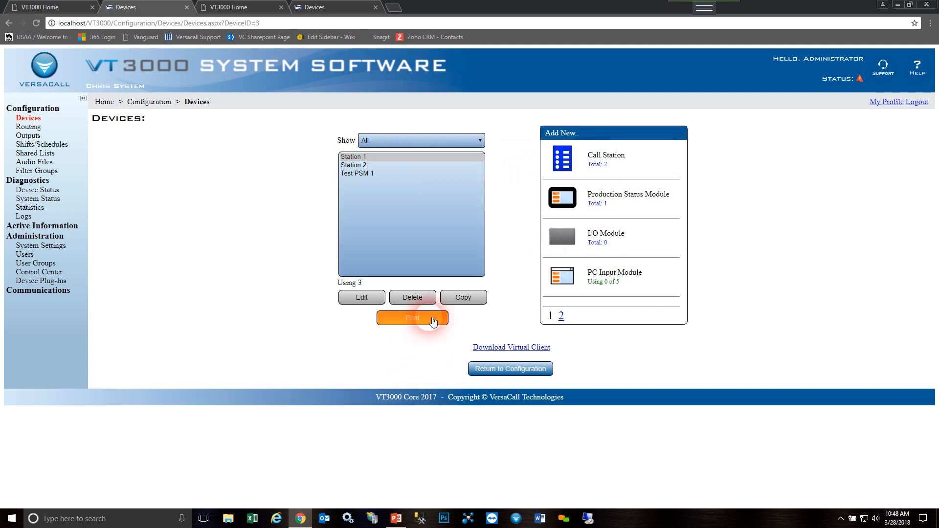
left_click(433, 320)
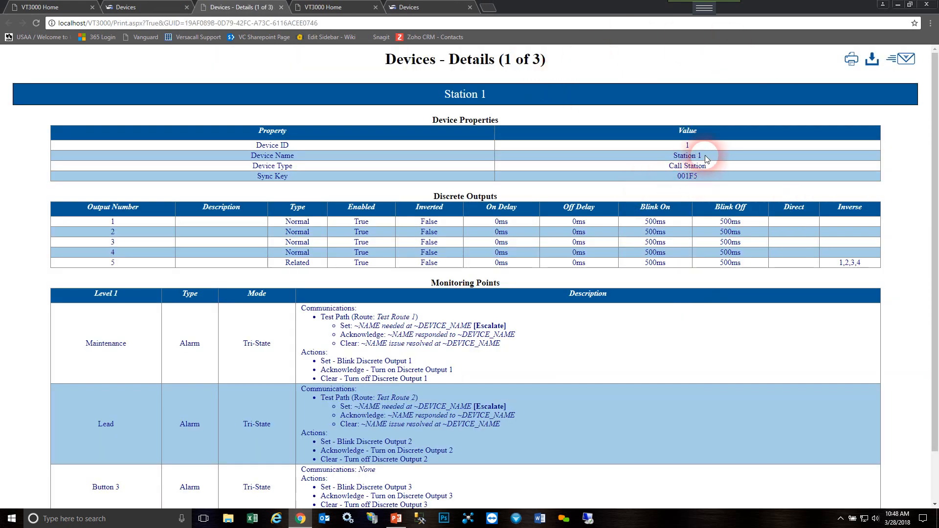
Review the Station 1 report's device type, device name and the Maintenance monitoring point's mode, route and messages, and close the report
left_click_drag(707, 167, 673, 171)
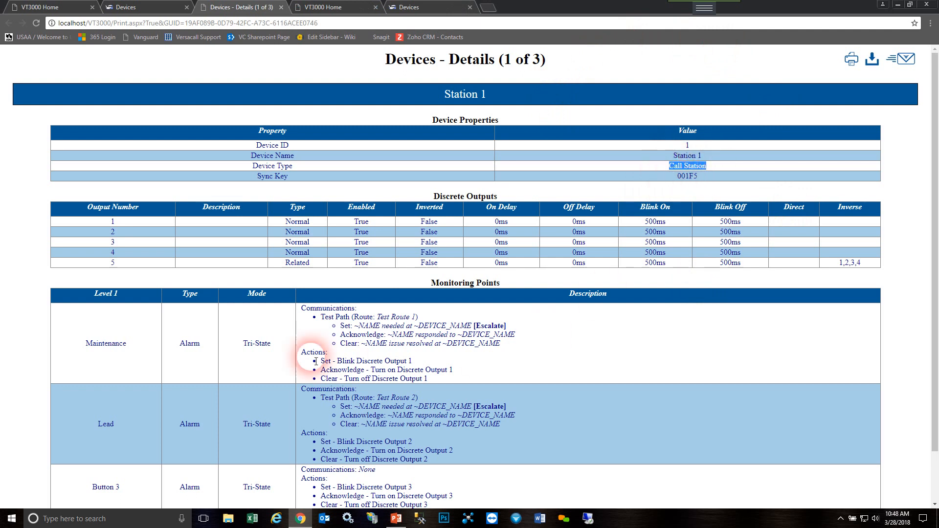
scroll(192, 358, "down", 2)
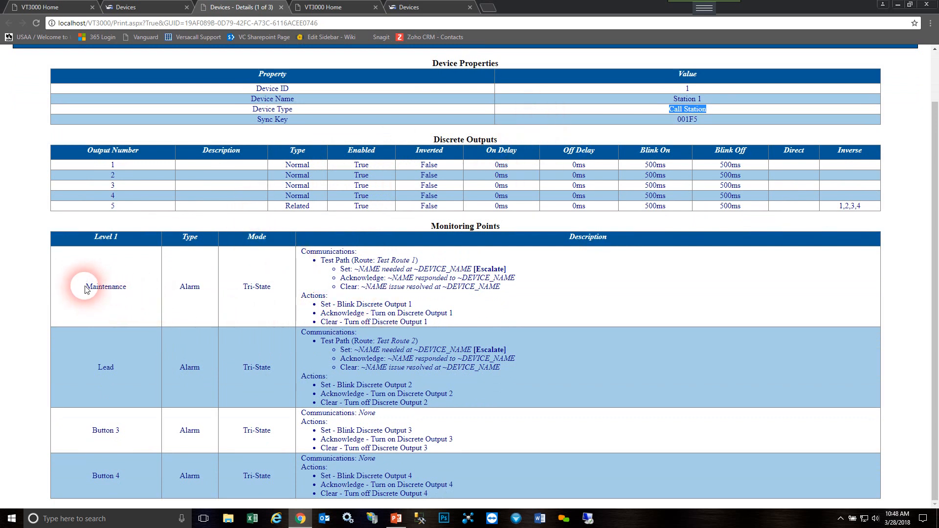
left_click_drag(90, 290, 130, 289)
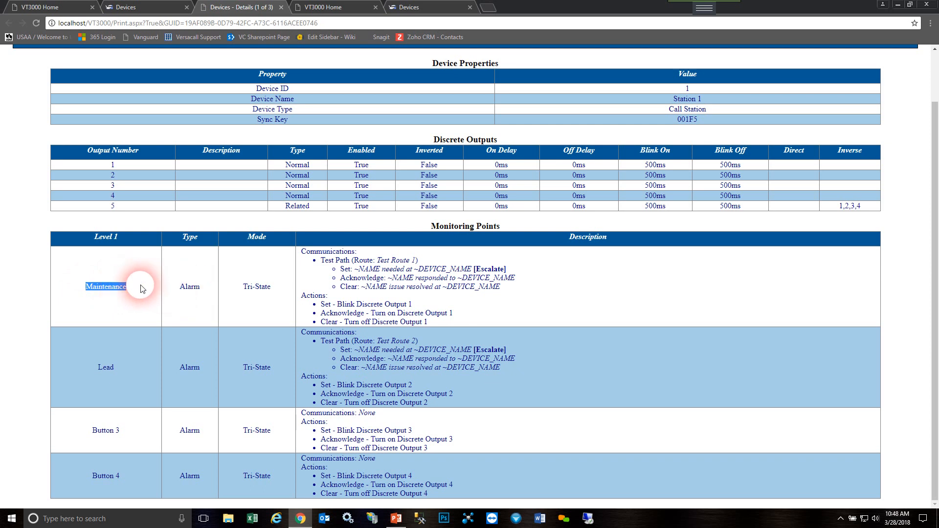
left_click_drag(176, 289, 280, 289)
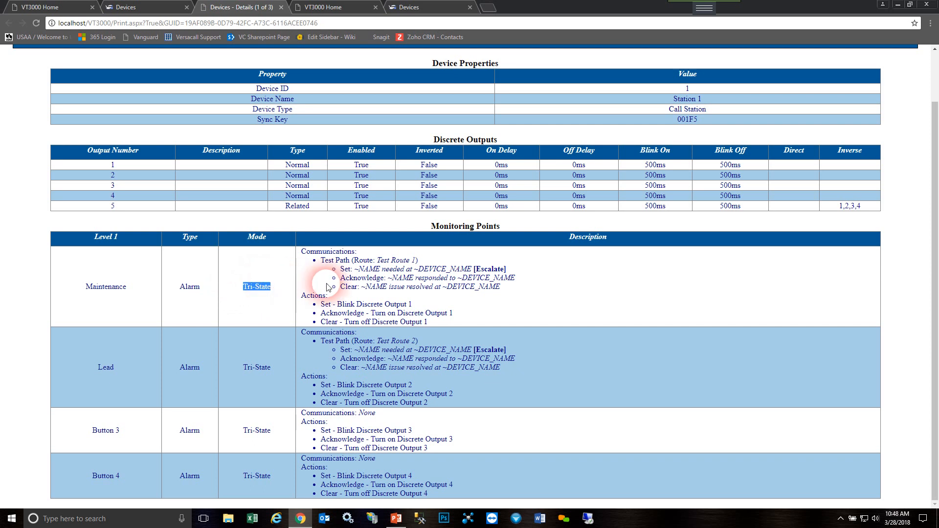
left_click_drag(378, 261, 415, 261)
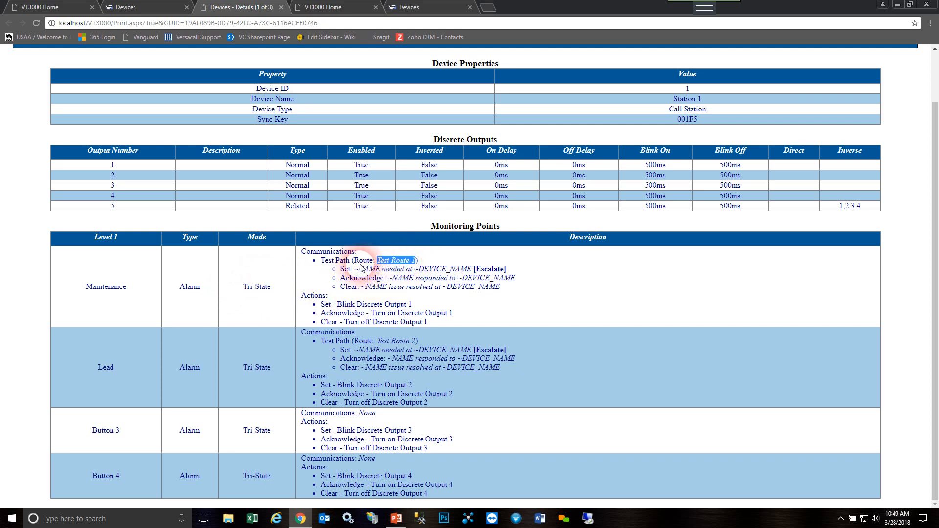
left_click_drag(353, 269, 517, 277)
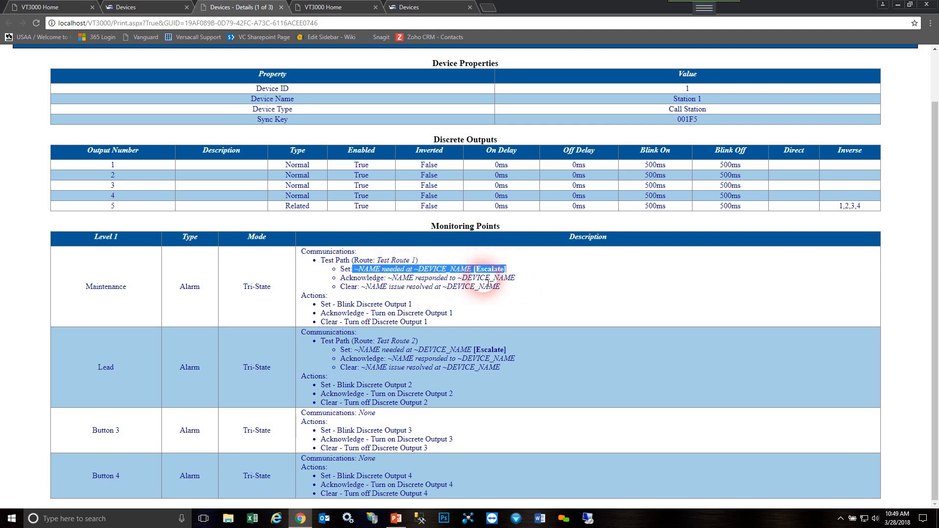
left_click_drag(388, 278, 518, 279)
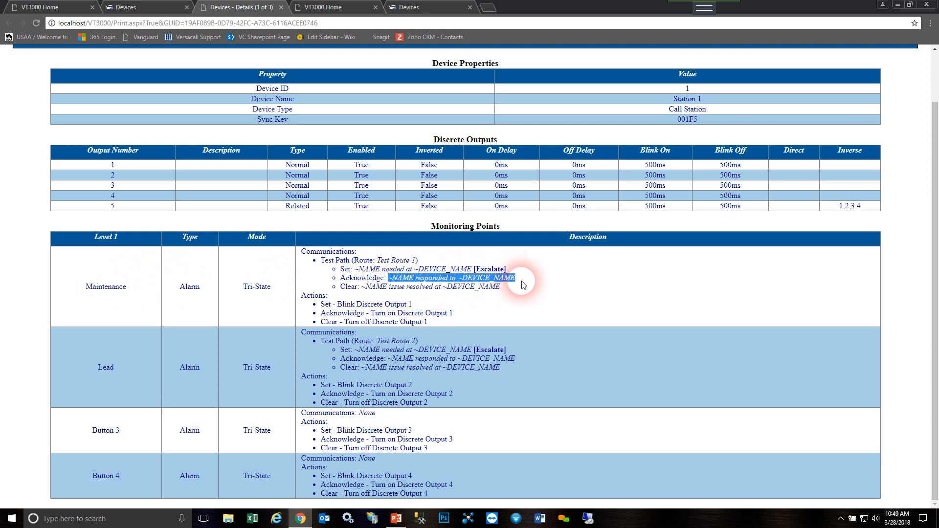
left_click(714, 108)
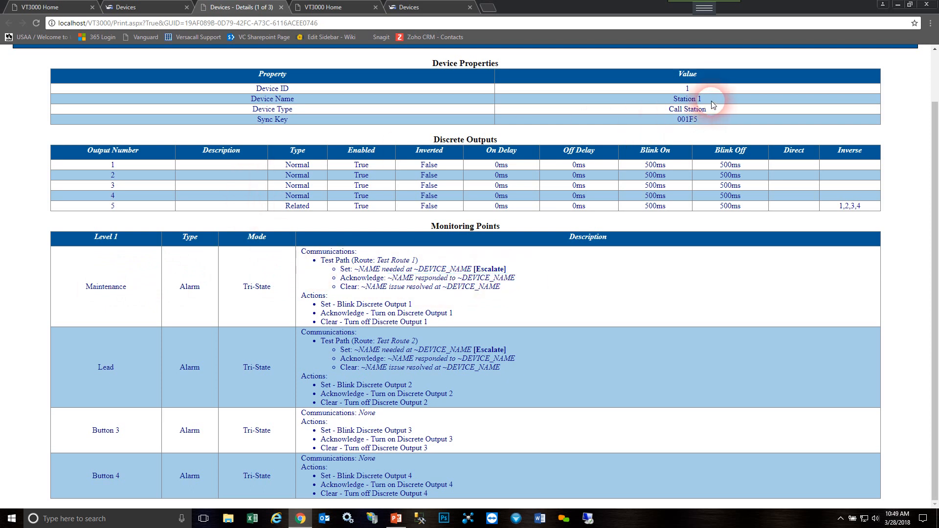
left_click_drag(687, 99, 666, 97)
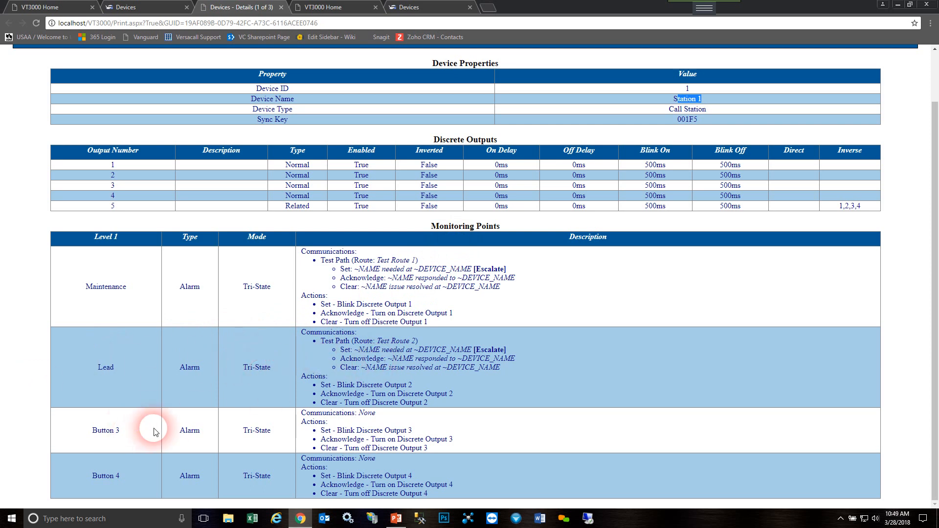
scroll(440, 362, "up", 1)
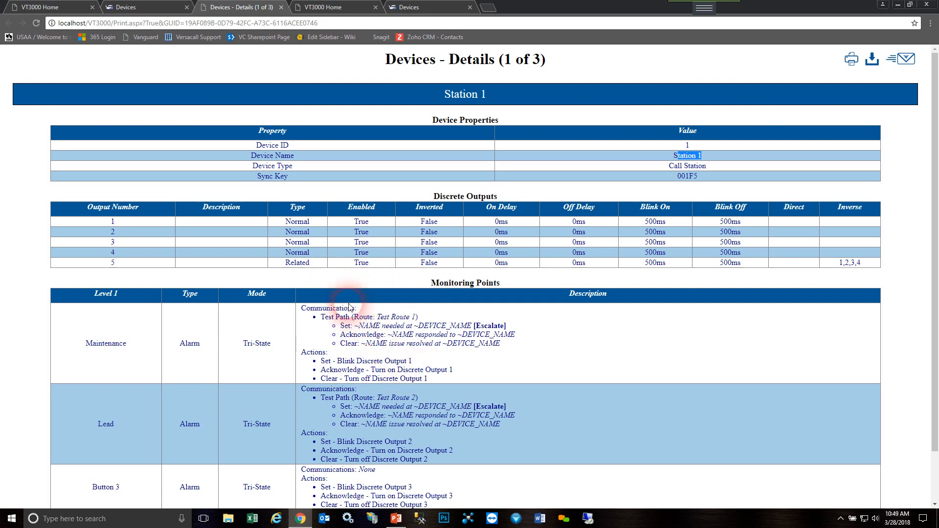
left_click(282, 7)
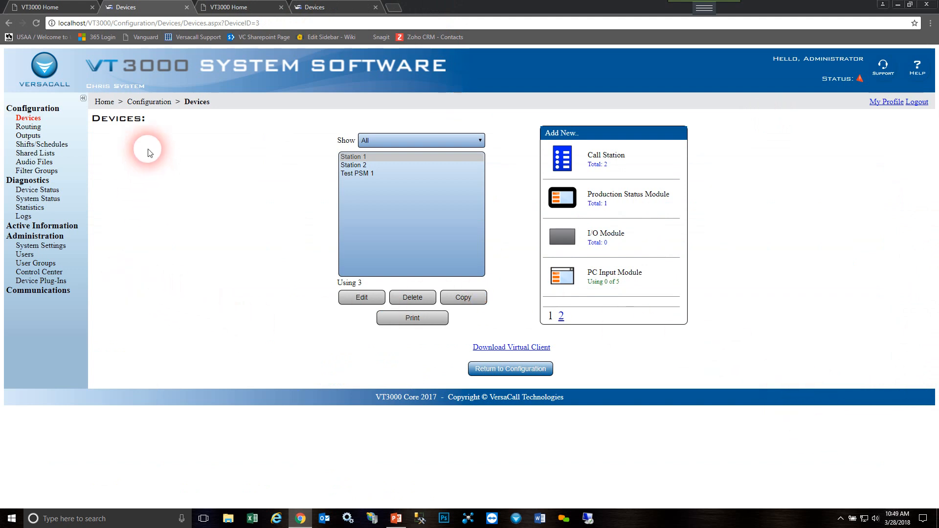
Switch to the Applications Test System and examine the Test PSM 1 entry in its Device Status diagnostics
left_click(311, 13)
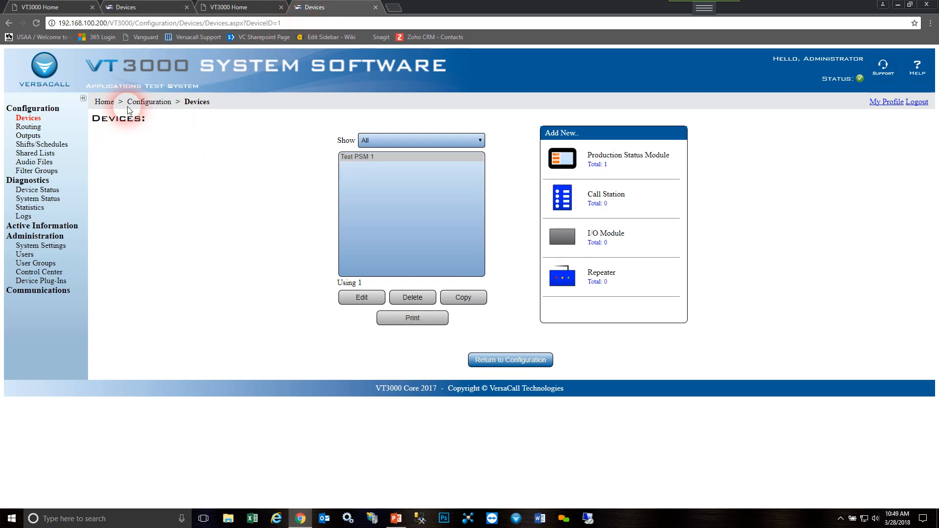
left_click(104, 102)
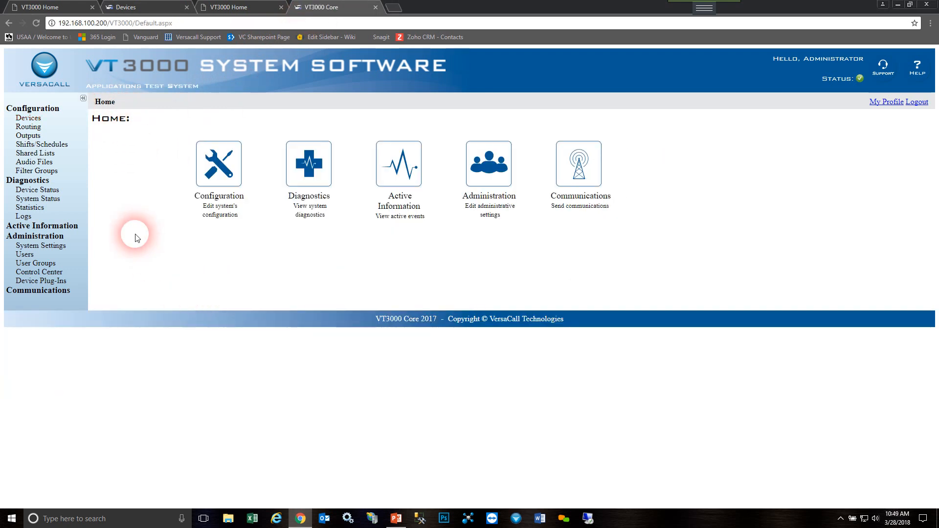
left_click(336, 221)
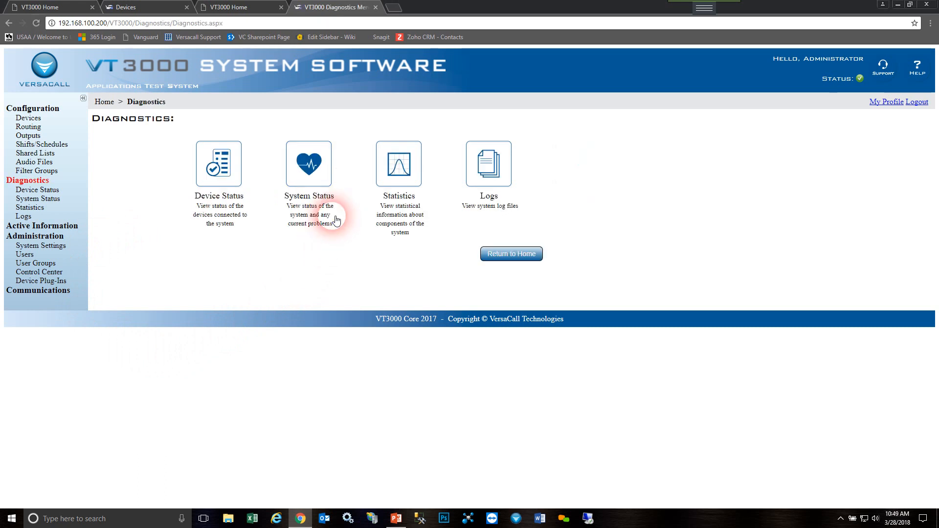
left_click(249, 217)
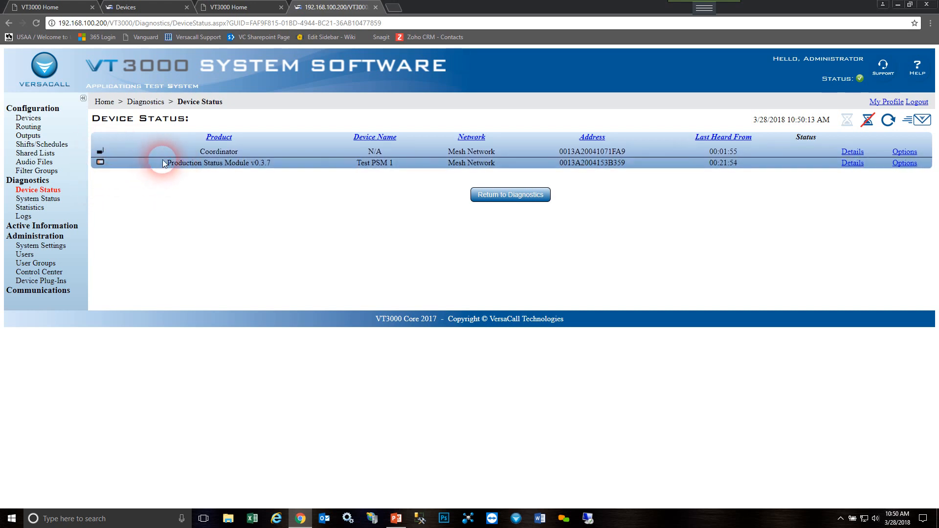
left_click(219, 137)
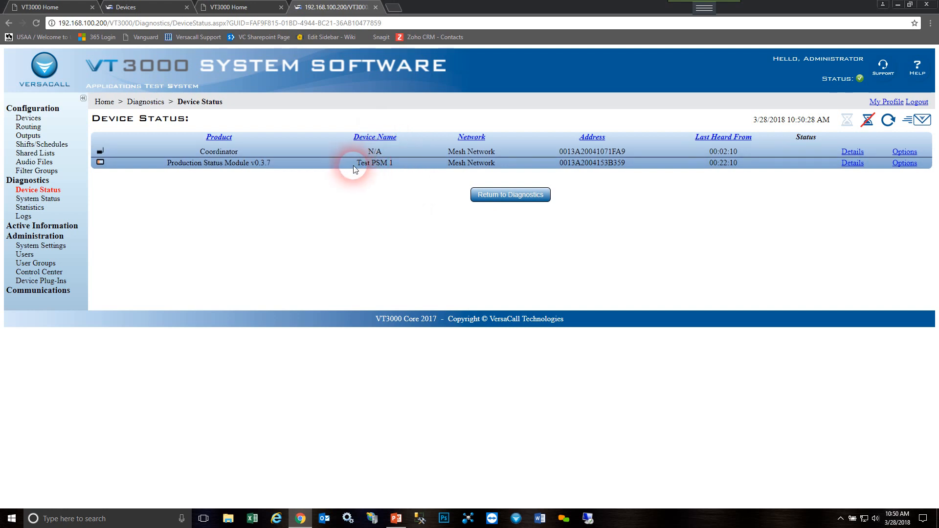
left_click_drag(357, 163, 405, 163)
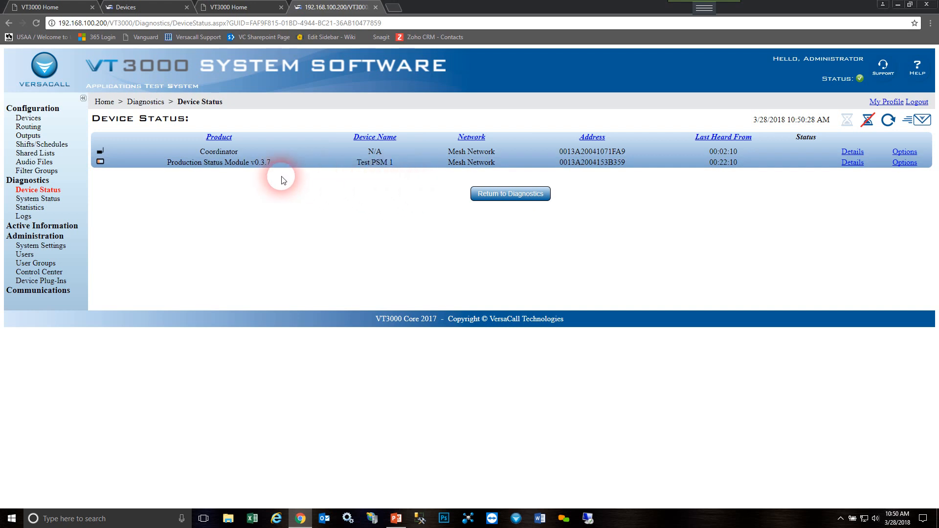
left_click(369, 165)
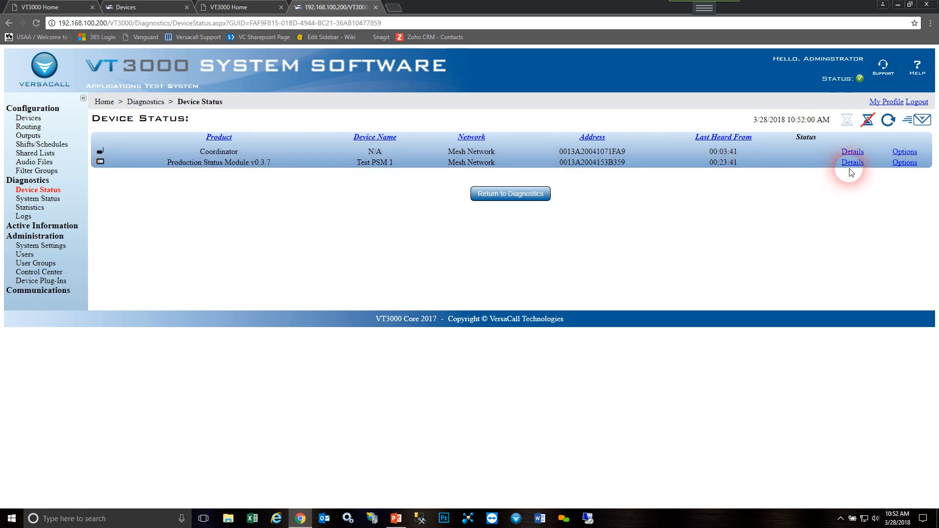
Update the Production Status Module's configuration from its device options, using Test PSM 1 as the new configuration
left_click(906, 164)
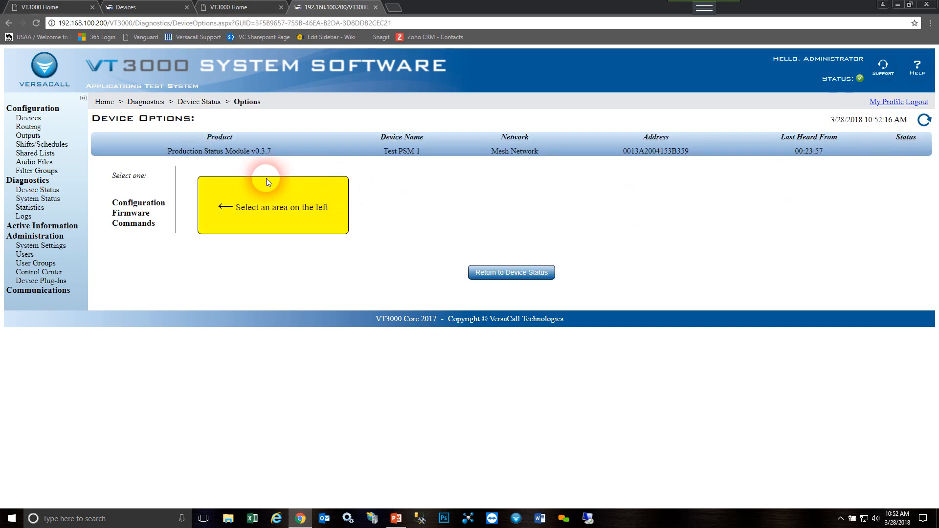
left_click(151, 205)
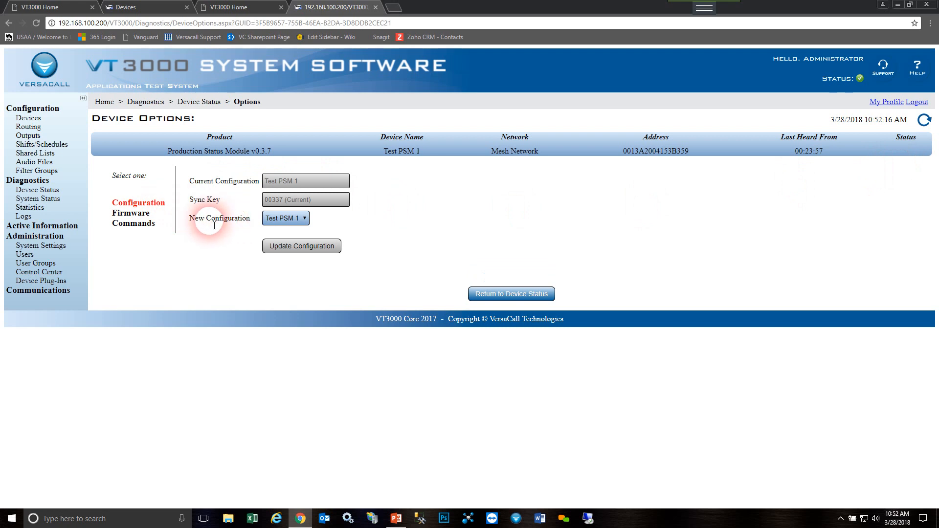
left_click(279, 218)
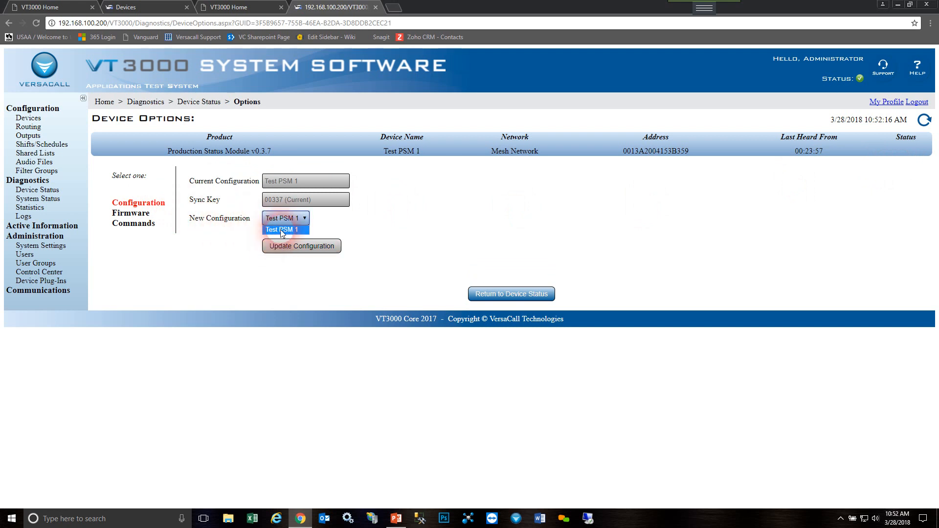
left_click(286, 230)
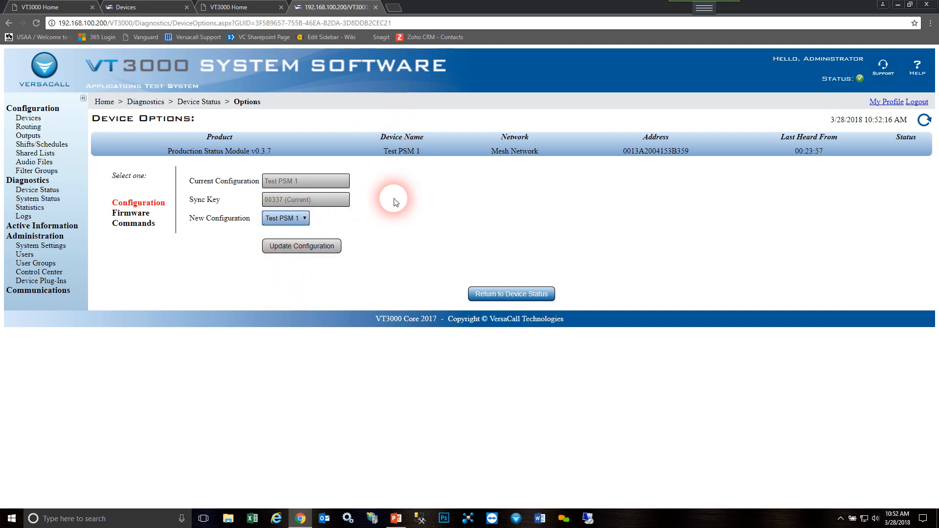
left_click(318, 247)
Check the update indicators for Test PSM 1 in the device status list and refresh the list
left_click_drag(424, 163, 395, 165)
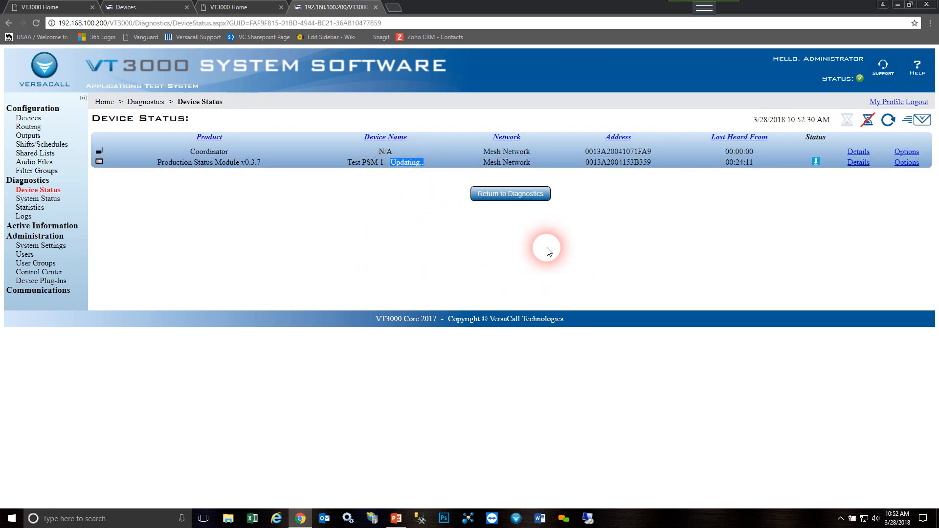
left_click_drag(822, 161, 797, 168)
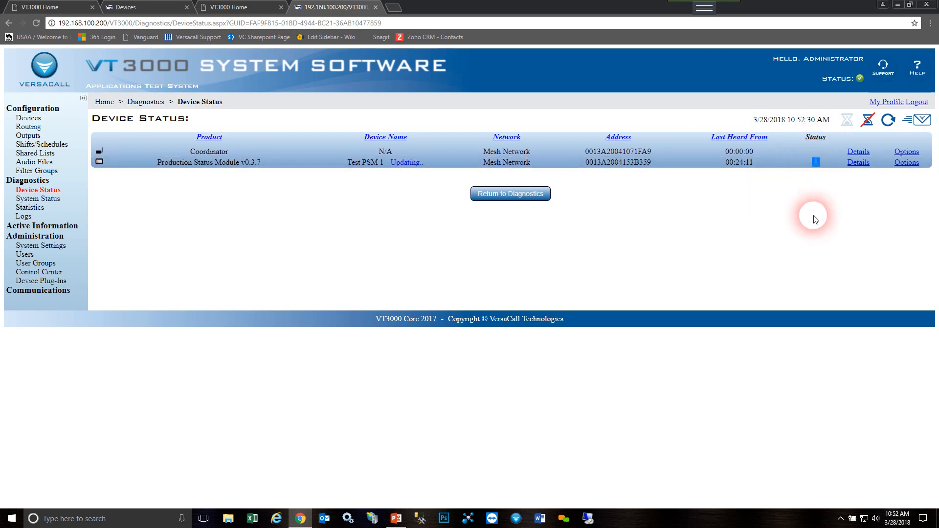
mouse_move(816, 164)
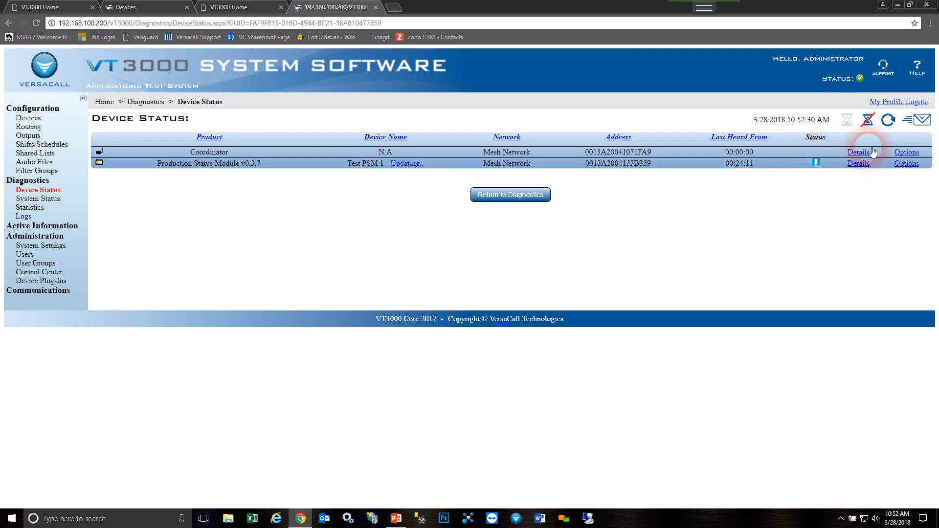
left_click(888, 120)
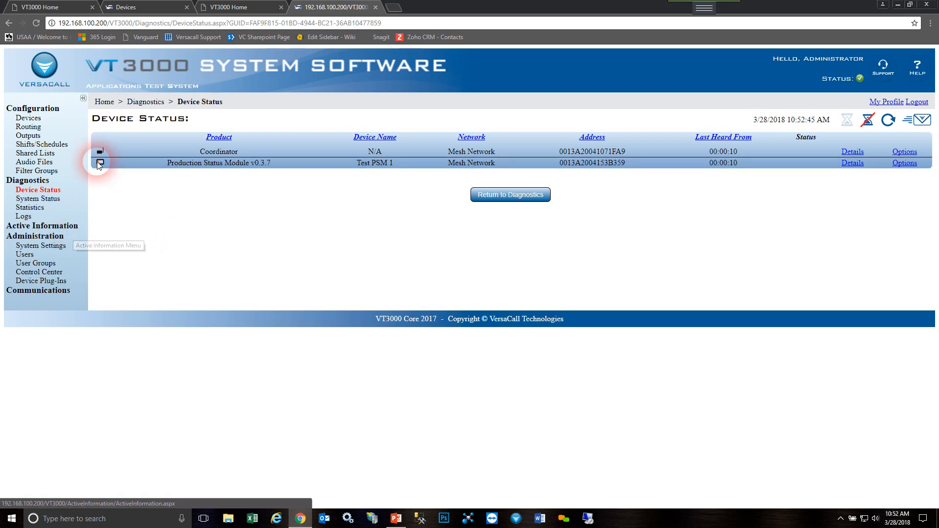
Open Active Information from the home page and review the device and name columns of the active Test PSM 1 alarms
left_click(105, 104)
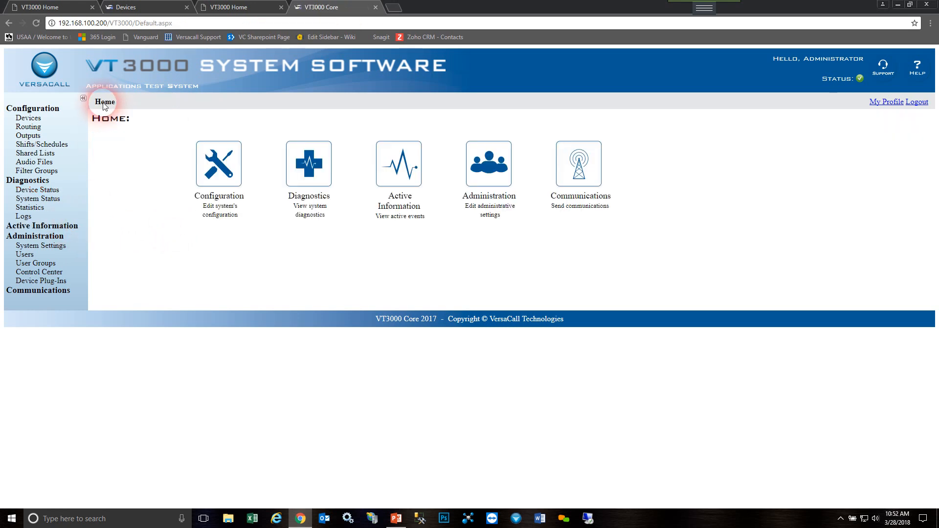
left_click(400, 172)
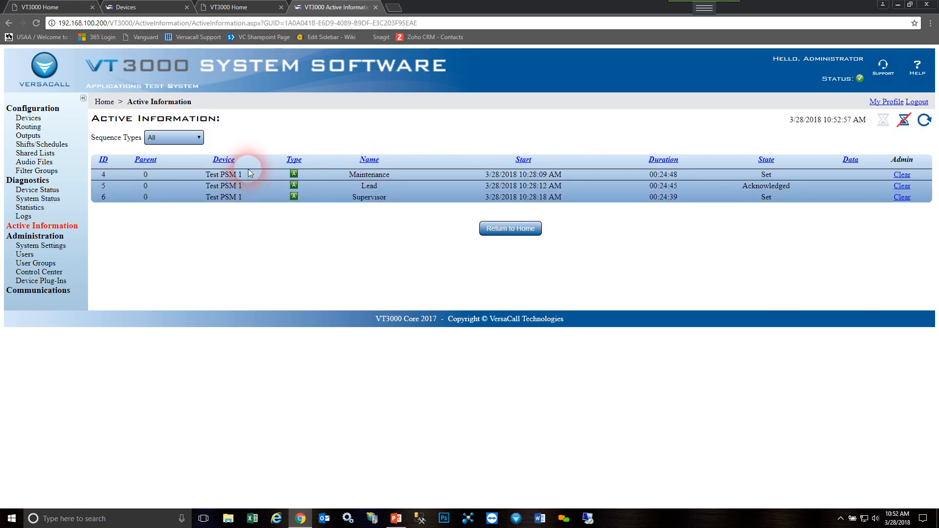
left_click(254, 230)
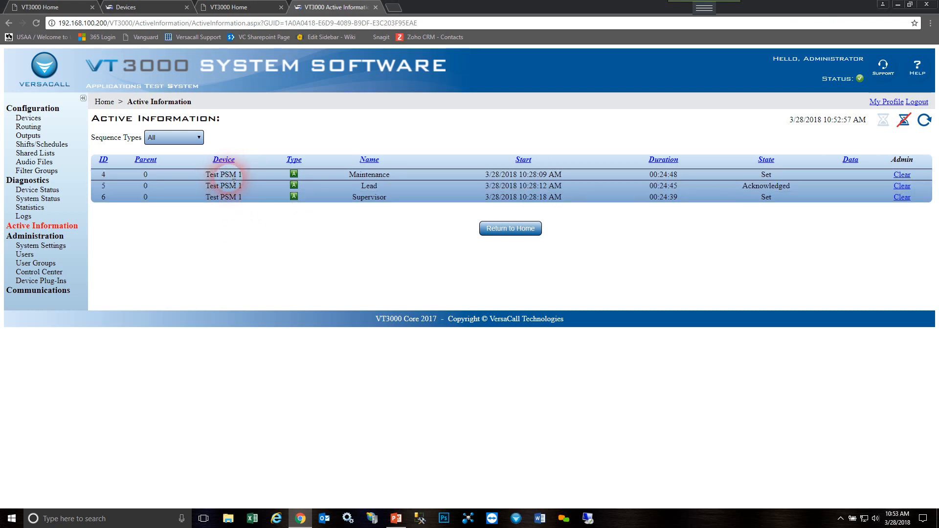
left_click(237, 198)
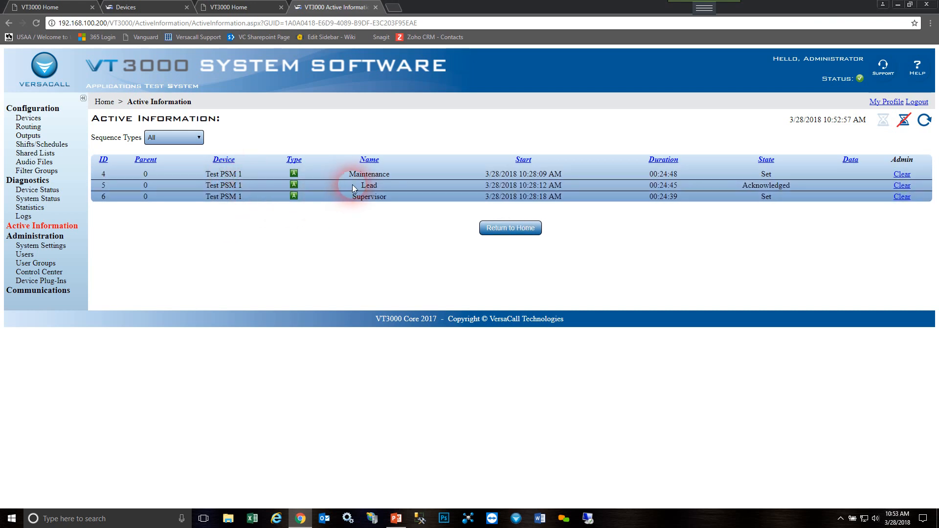
left_click(358, 237)
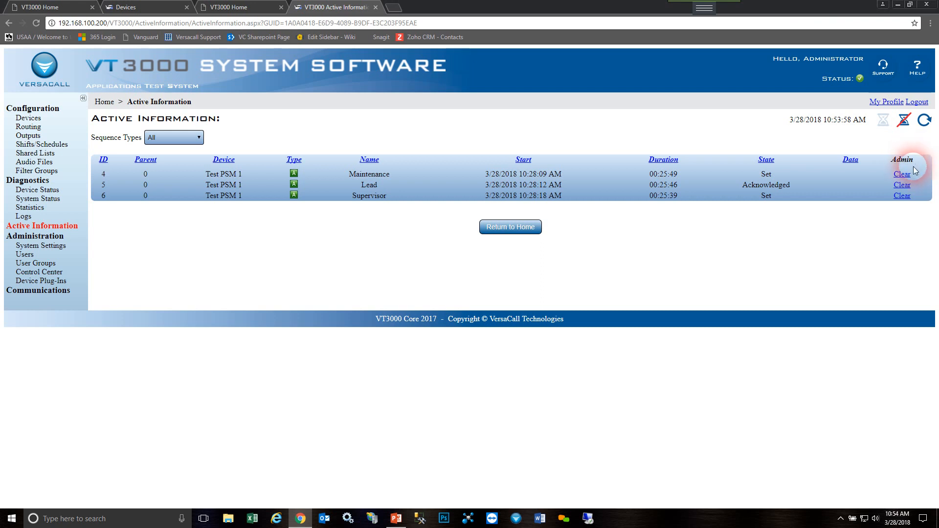
Clear the active Supervisor alarm of Test PSM 1 and refresh the Active Information list
left_click(902, 197)
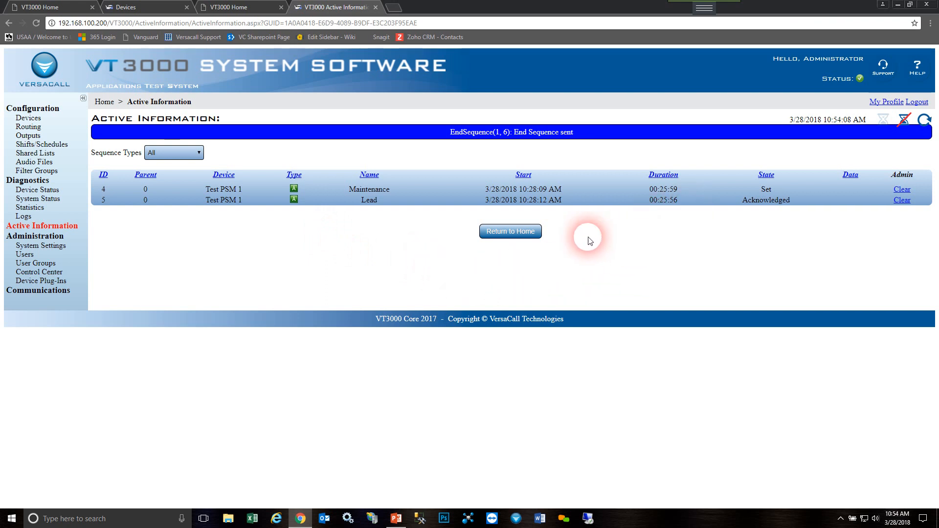
left_click(924, 121)
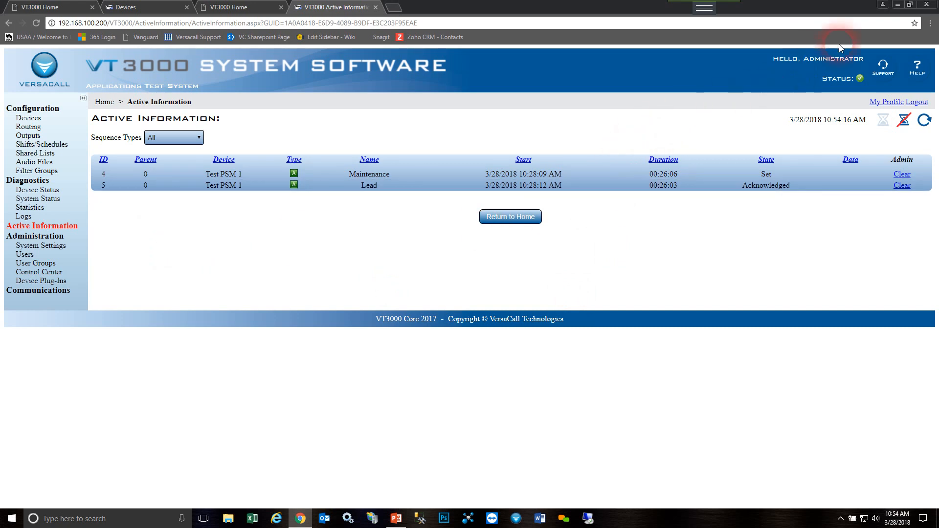
Switch to the Lesson 3 presentation in PowerPoint and review its Summary and Practical Application slides
left_click(900, 5)
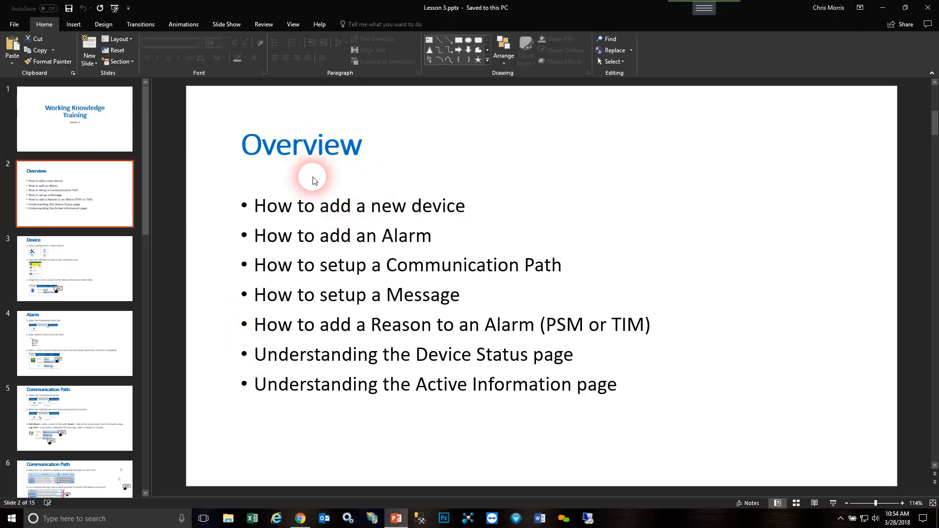
left_click_drag(144, 217, 109, 465)
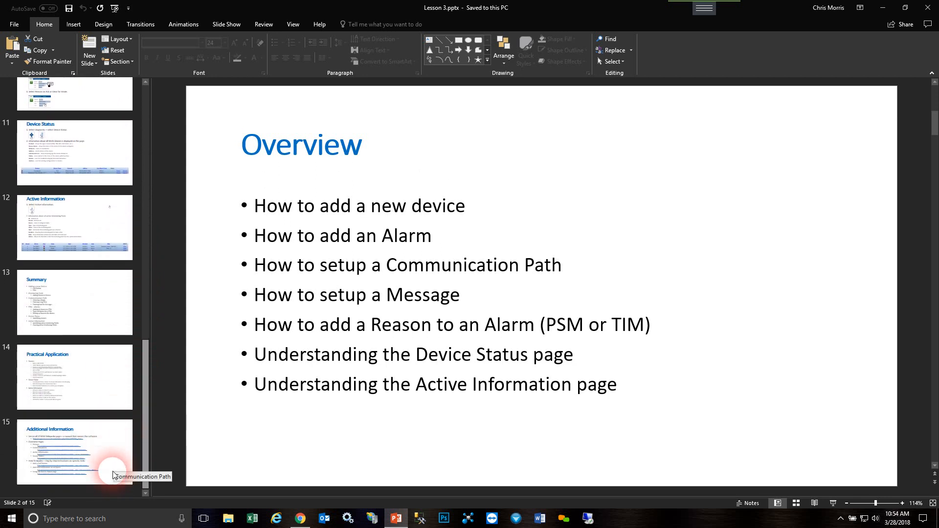
left_click(78, 308)
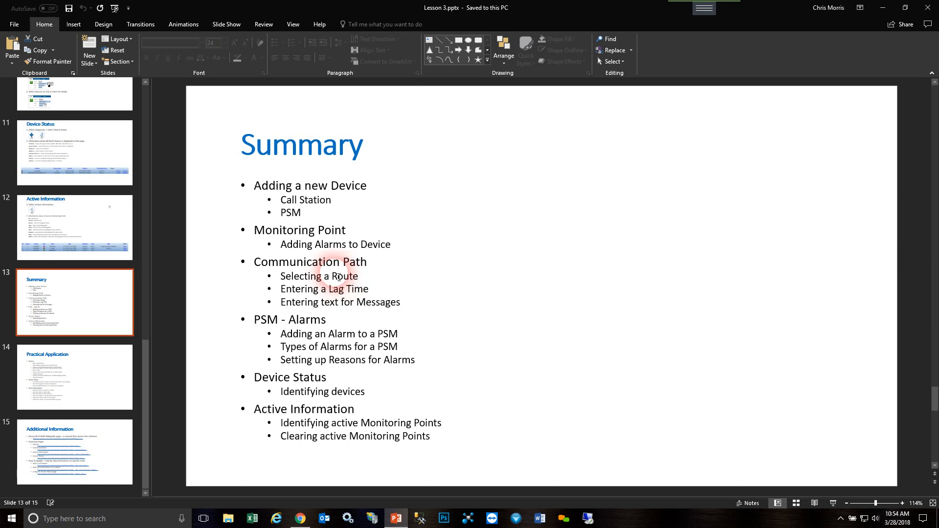
left_click(338, 278)
left_click_drag(336, 293, 366, 293)
left_click(492, 320)
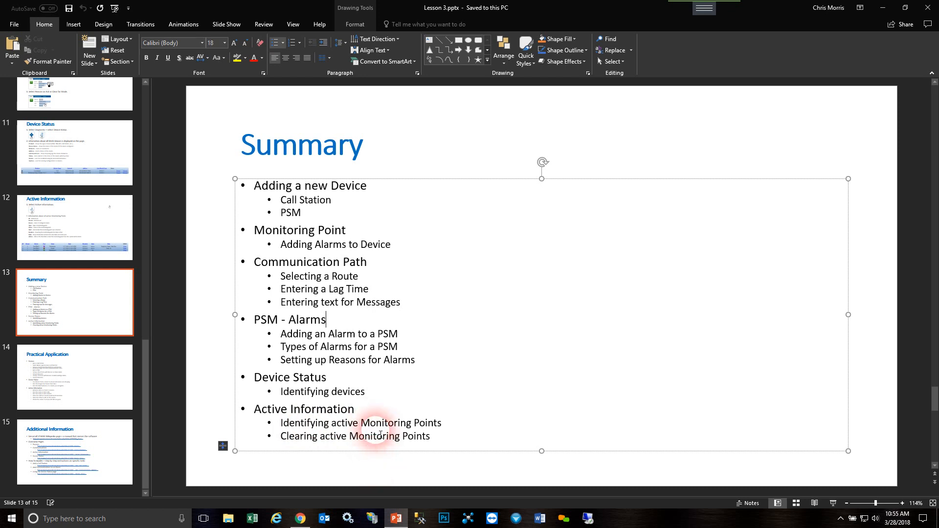
left_click(32, 374)
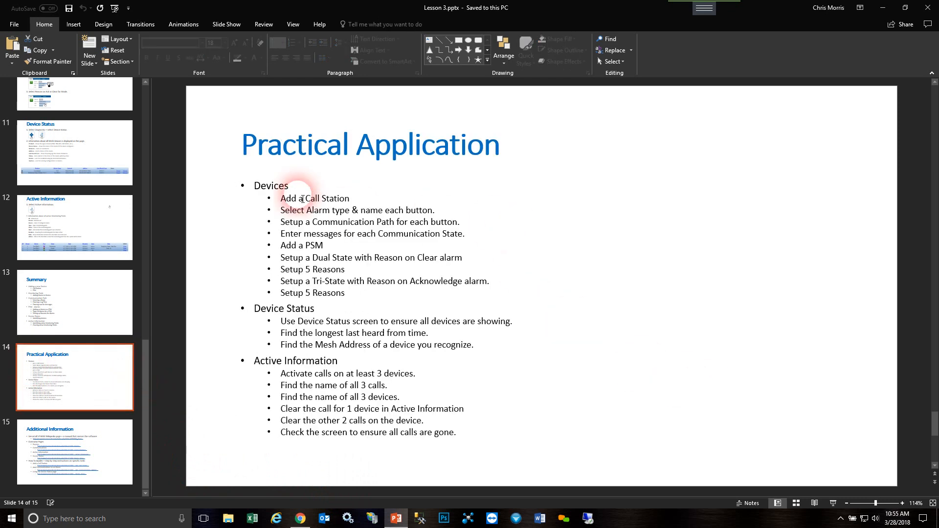